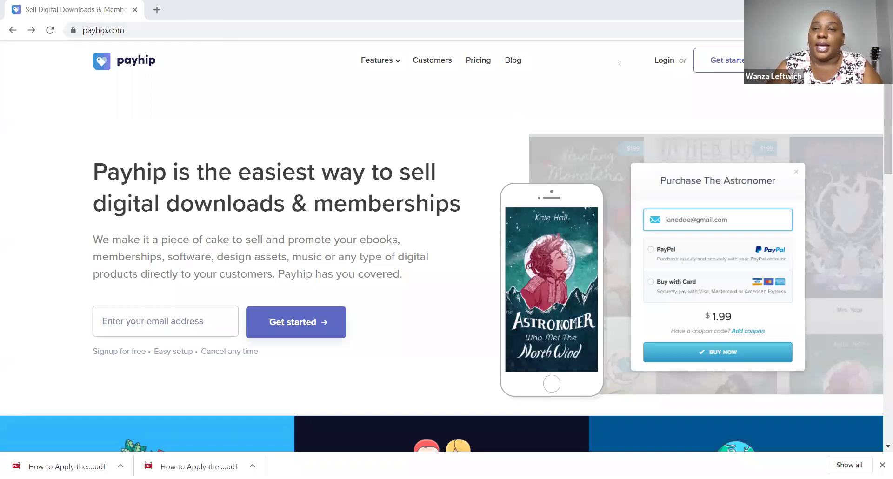
# Open the free account signup form to view its e-mail and password fields, and return to the home page.
pyautogui.click(728, 65)
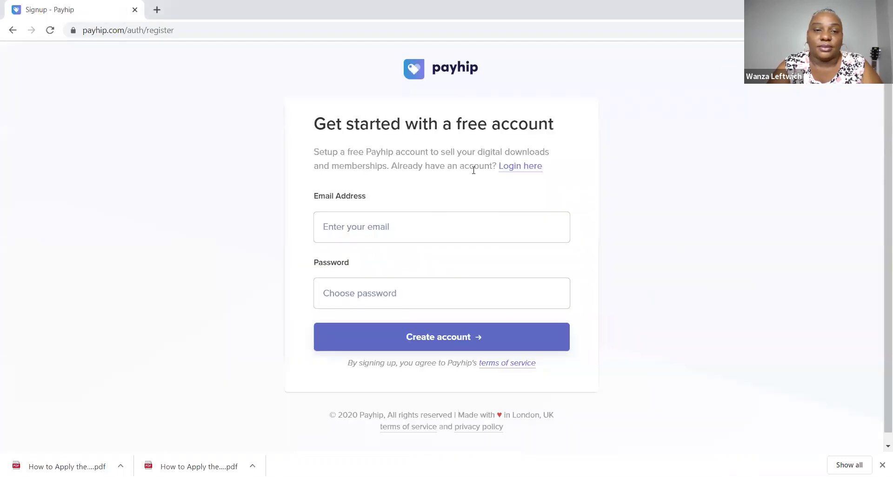
pyautogui.click(394, 222)
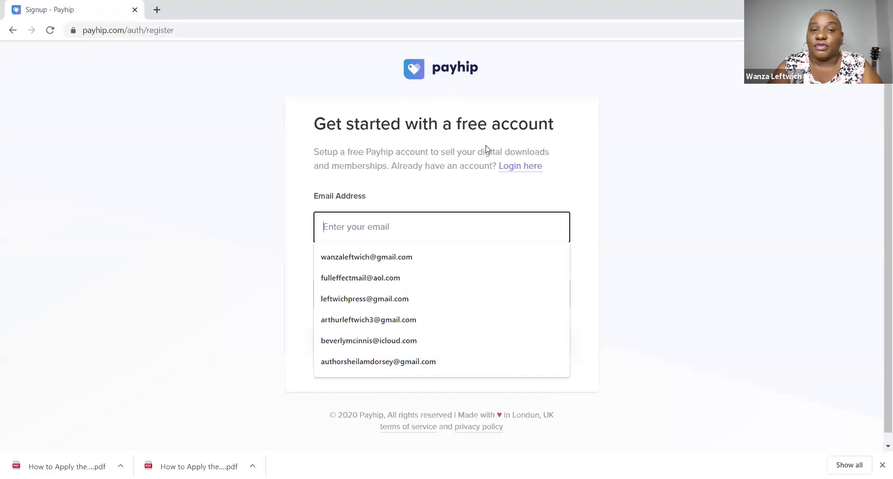
pyautogui.click(652, 198)
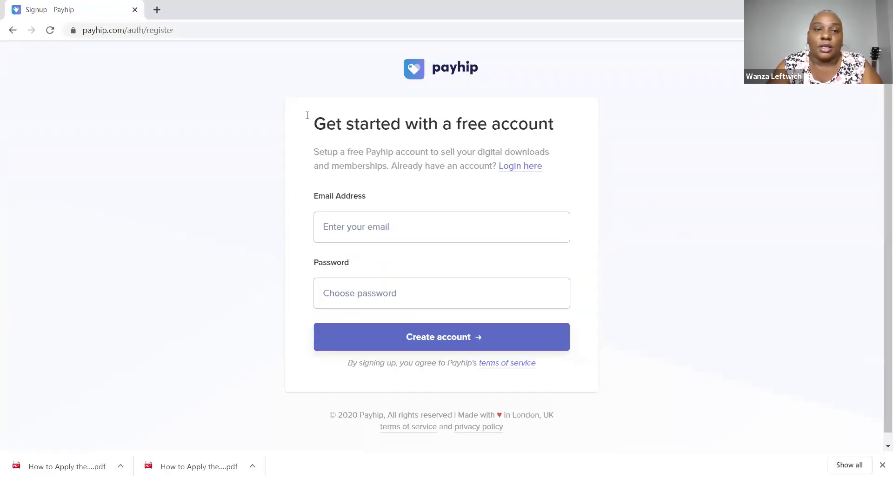
pyautogui.hotkey('alt', 'Left')
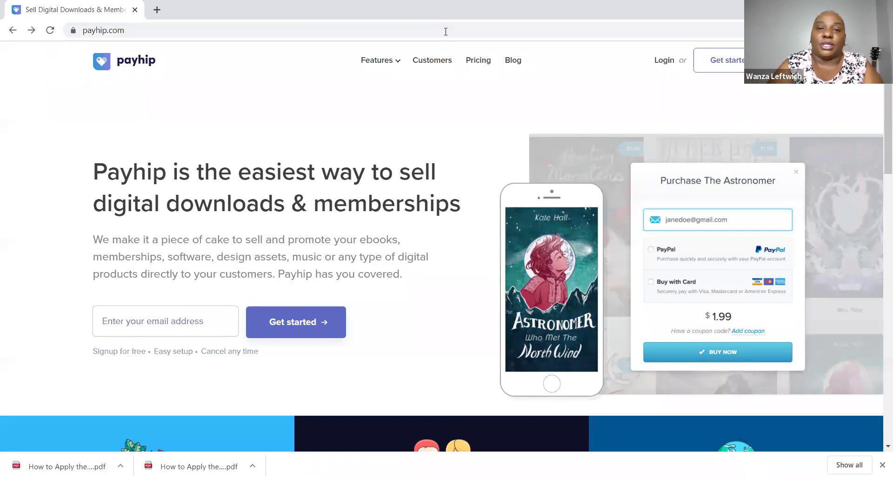
# Open the pricing page and review the Free Forever, Plus and Pro plans.
pyautogui.click(478, 60)
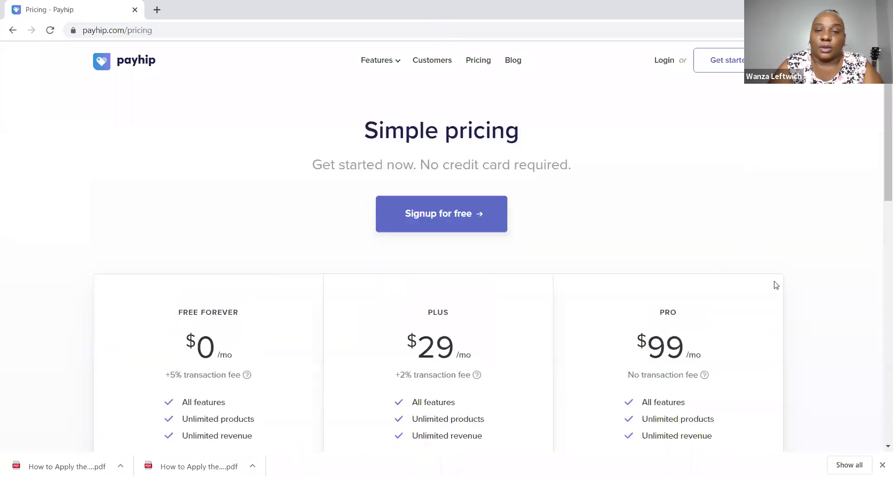
pyautogui.moveTo(881, 168); pyautogui.dragTo(879, 205)
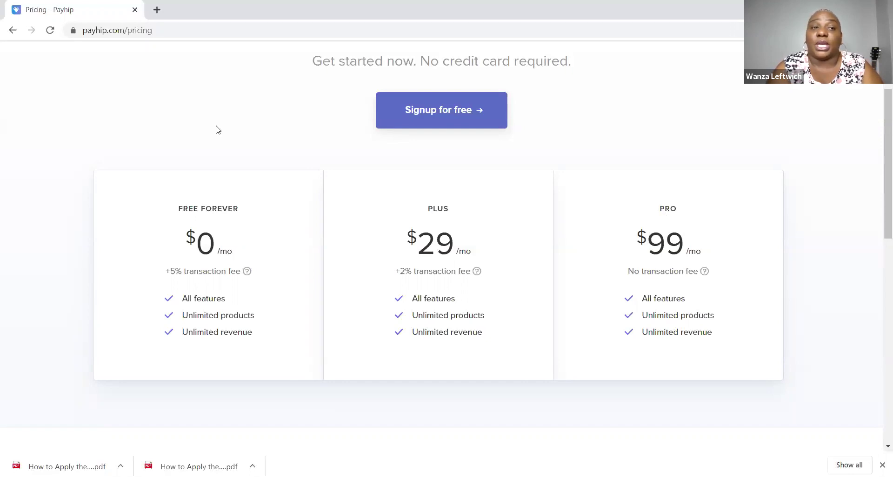
# Try to sign up for a free account with the business e-mail and an account password, and return to the home page.
pyautogui.click(454, 106)
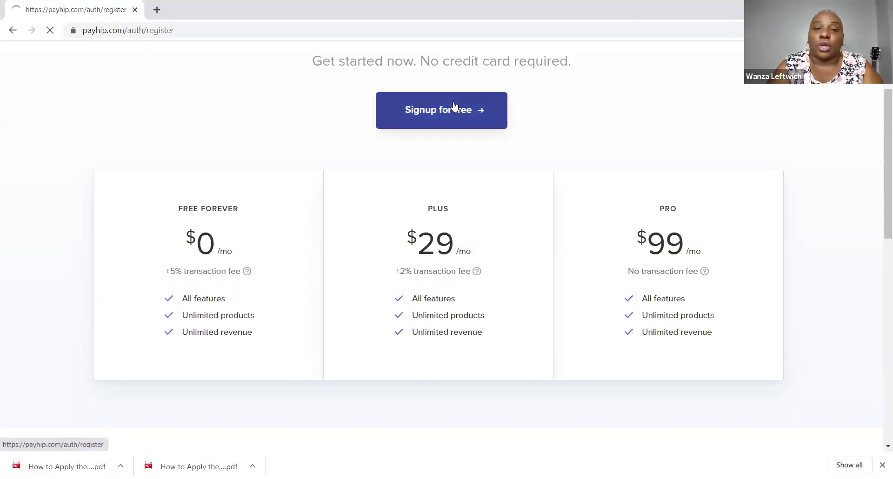
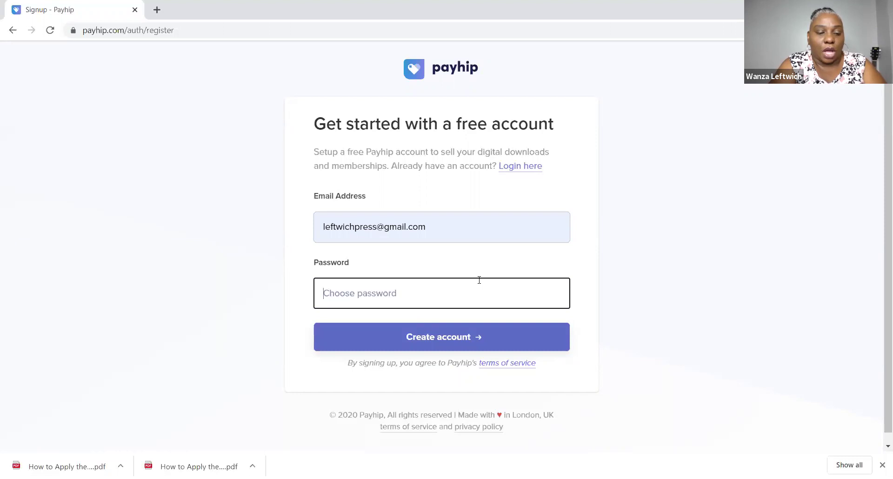
pyautogui.write('••••')
pyautogui.press('BackSpace')
pyautogui.press('BackSpace')
pyautogui.press('BackSpace')
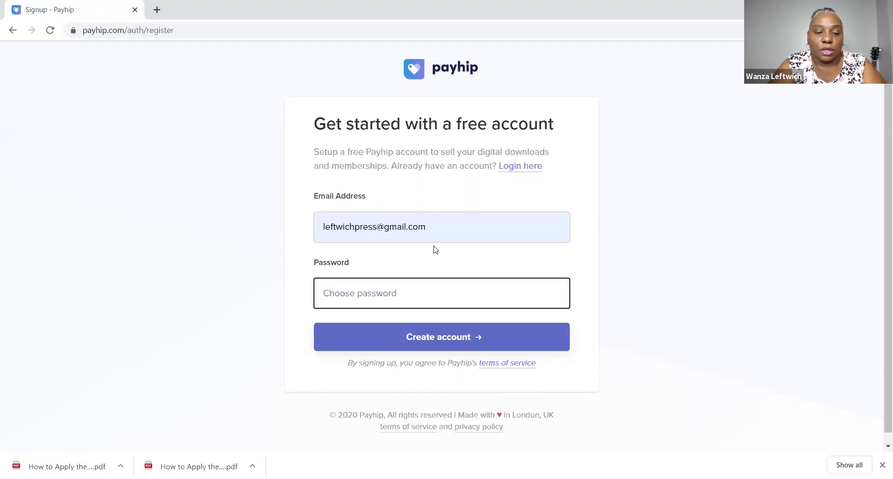
pyautogui.write('•')
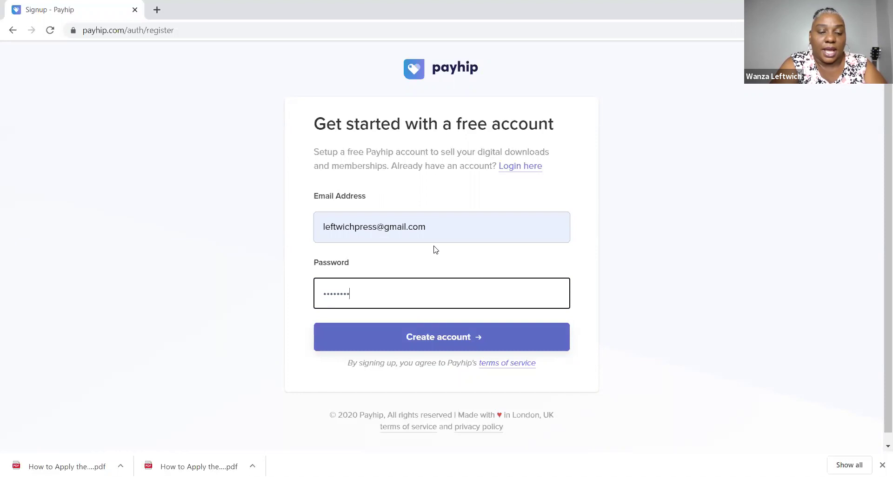
pyautogui.write('•••••••••')
pyautogui.press('Return')
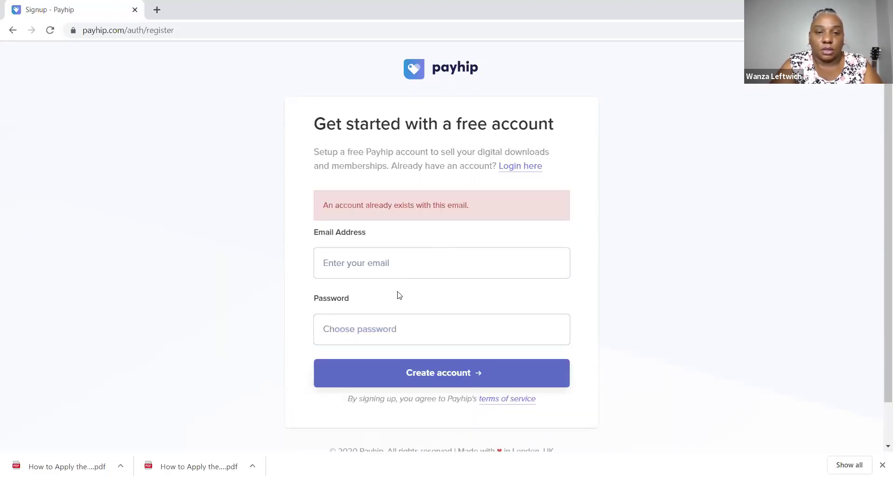
pyautogui.click(13, 31)
pyautogui.click(13, 31)
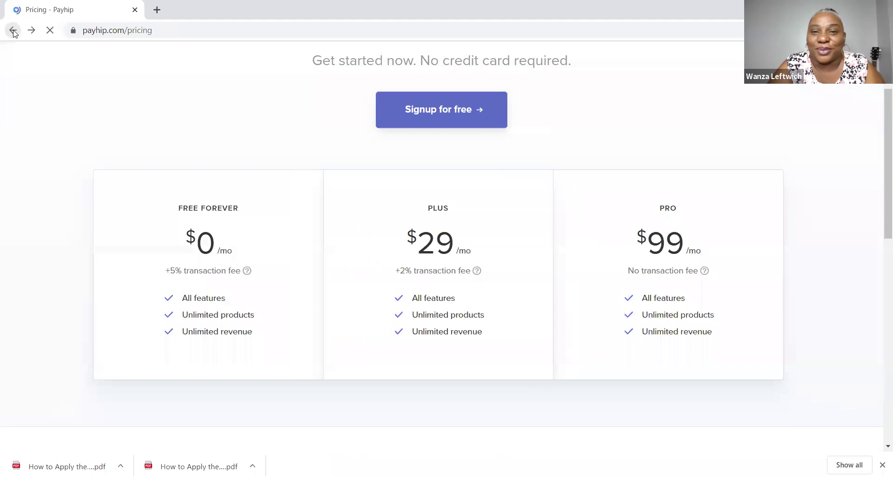
pyautogui.click(13, 30)
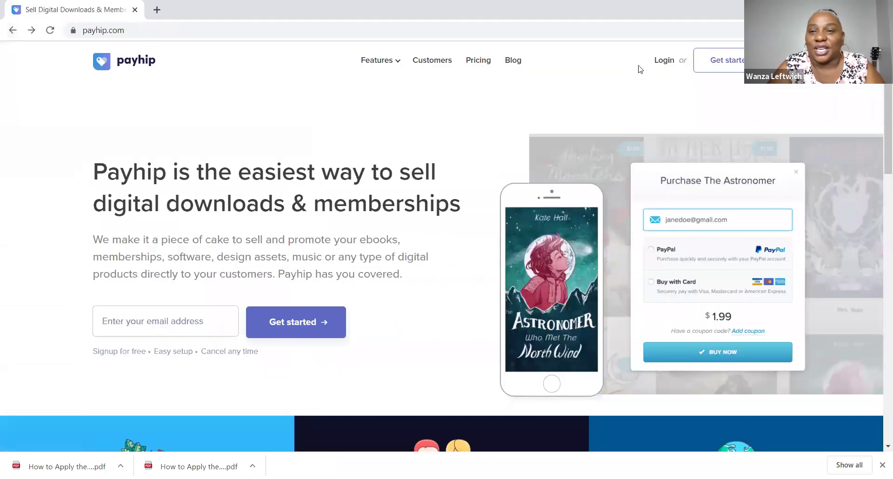
# Log in to the existing account with the saved business e-mail and the account password.
pyautogui.click(662, 61)
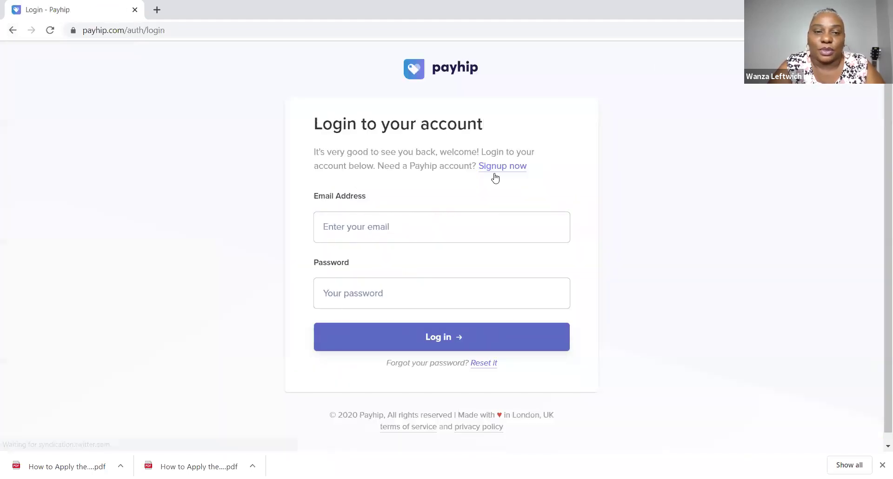
pyautogui.click(470, 224)
pyautogui.write('lf')
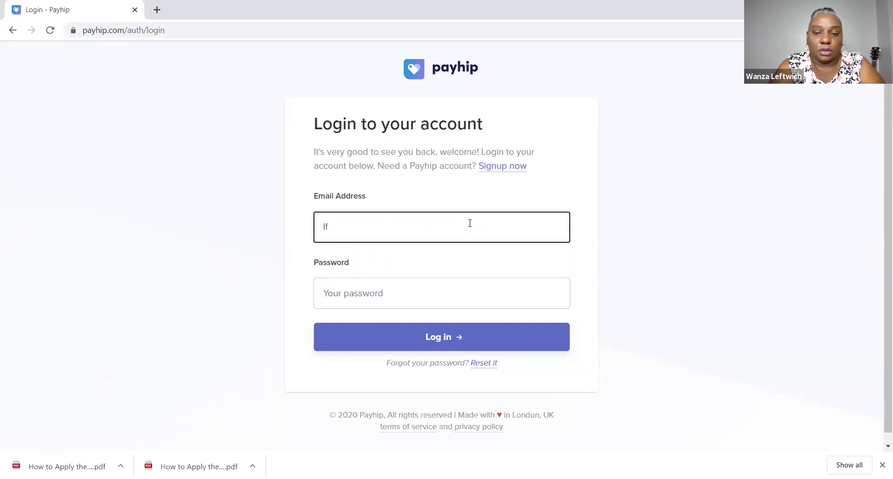
pyautogui.press('BackSpace')
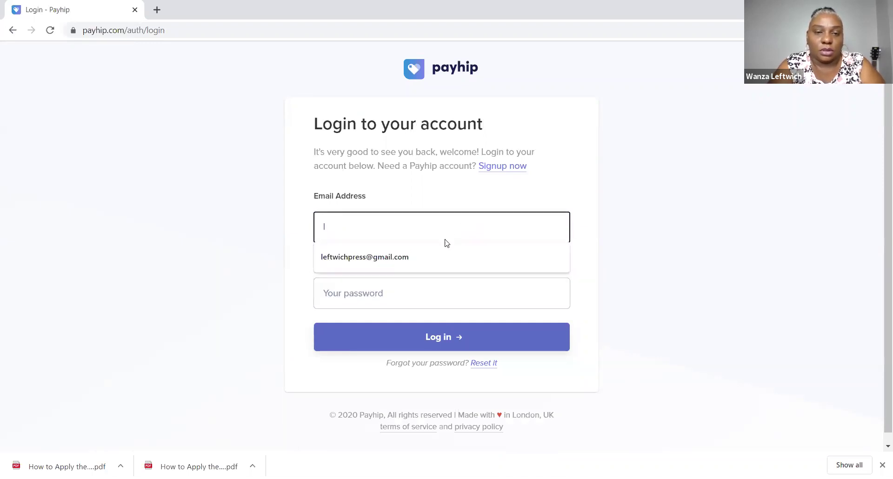
pyautogui.click(429, 256)
pyautogui.click(419, 295)
pyautogui.write('••••')
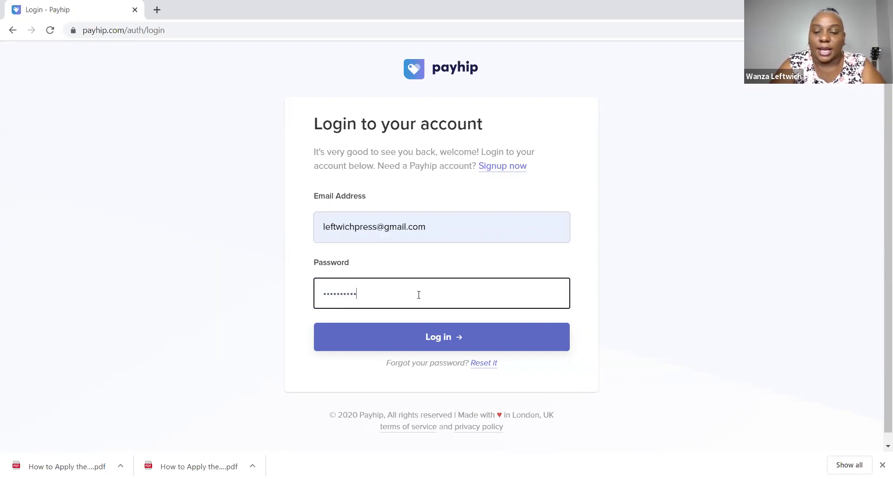
pyautogui.press('Return')
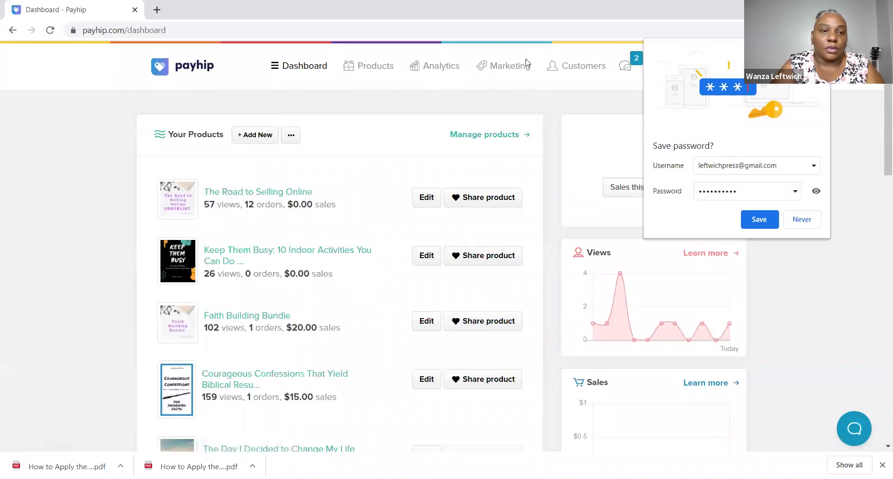
# Look through the Products and Customers sections and the account options, dismissing the password-saving offer, and return to the dashboard.
pyautogui.press('Return')
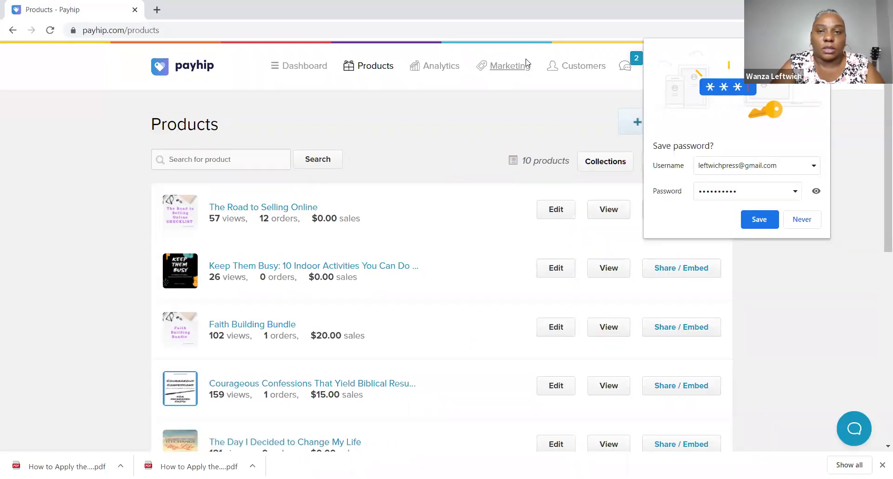
pyautogui.click(575, 67)
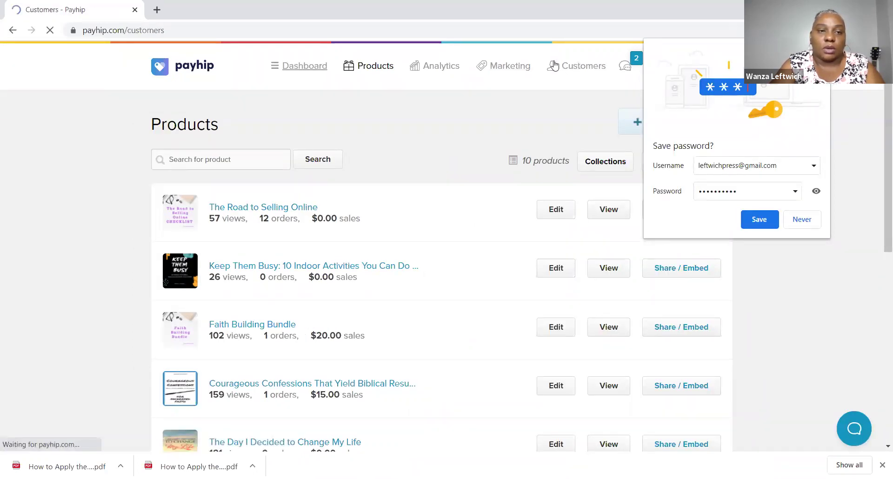
pyautogui.press('Return')
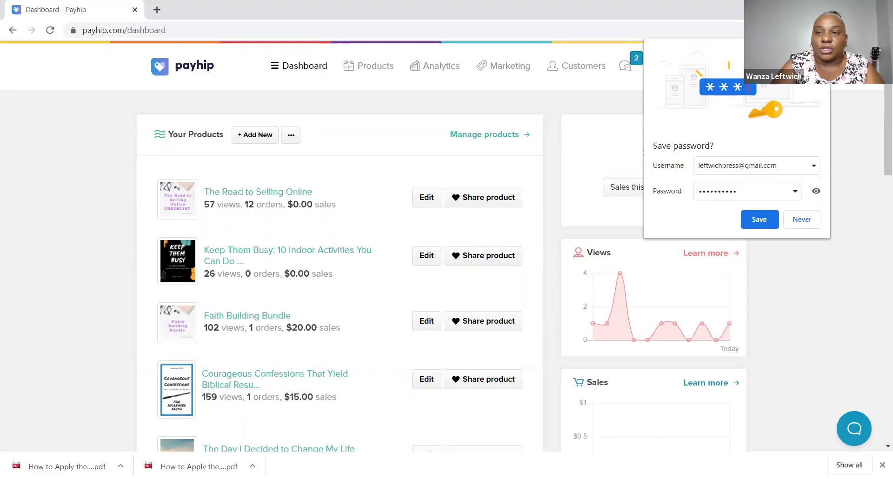
pyautogui.press('Escape')
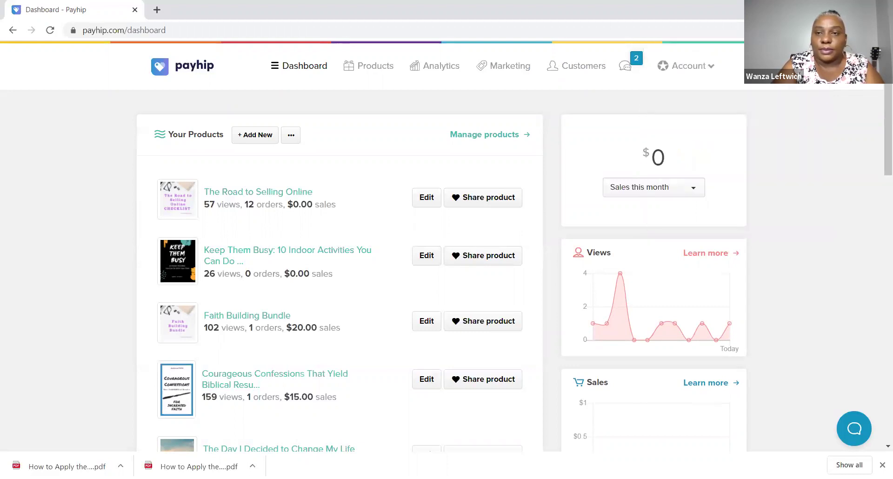
pyautogui.click(686, 65)
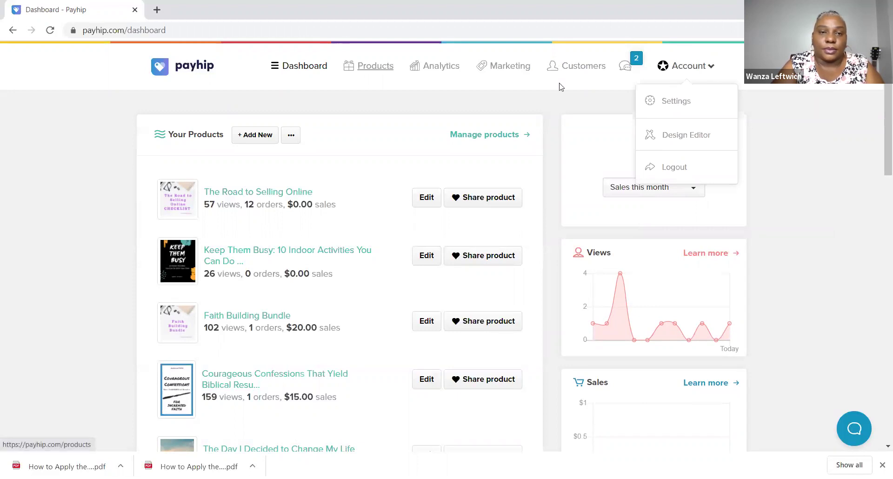
pyautogui.click(299, 66)
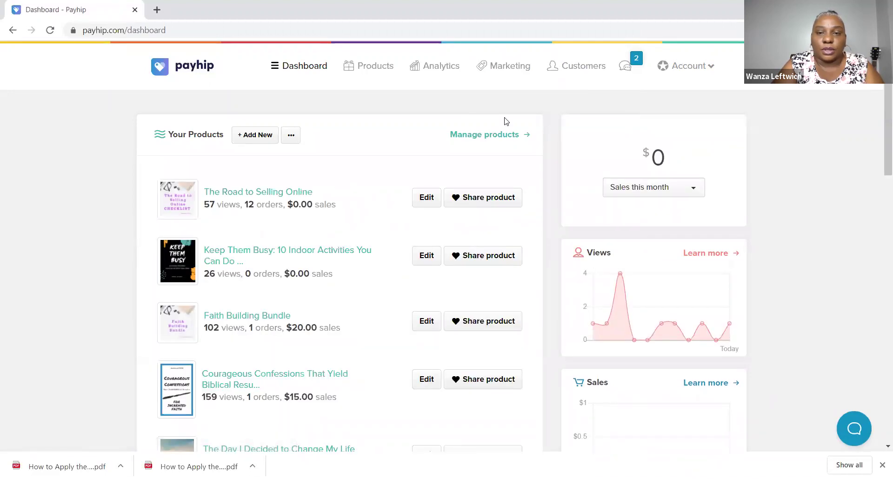
# From the product management page, start a new product of the digital product type.
pyautogui.click(494, 136)
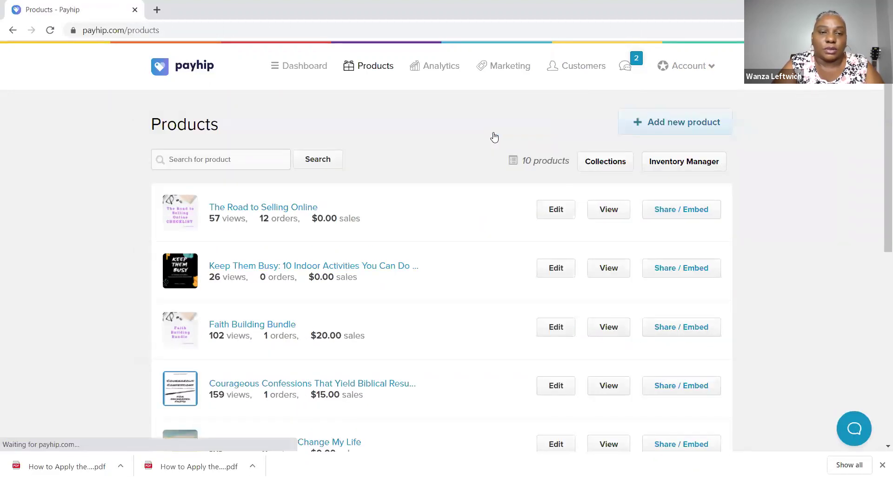
pyautogui.click(658, 125)
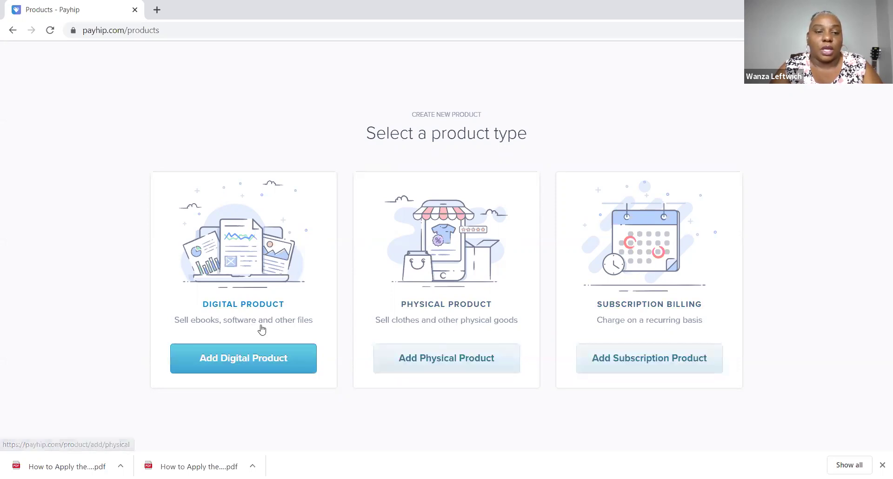
pyautogui.click(242, 368)
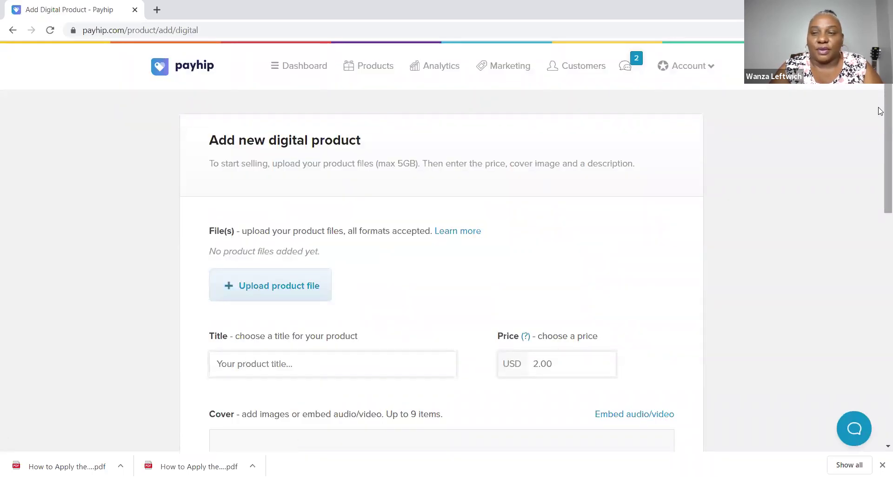
# Upload the most recent "How to Apply the Perfect Foundation" PDF, copy (2), from Downloads as the product file.
pyautogui.moveTo(881, 108)
pyautogui.mouseDown()
pyautogui.moveTo(879, 137)
pyautogui.moveTo(880, 120)
pyautogui.mouseUp()
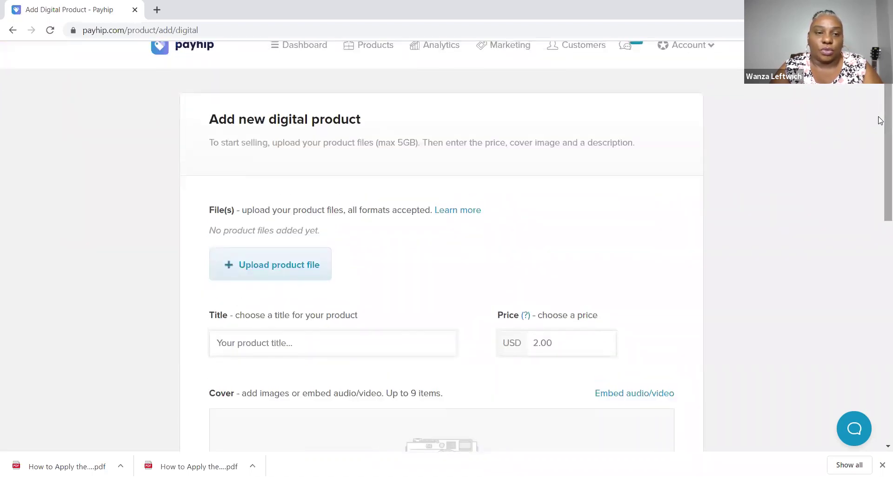
pyautogui.click(315, 267)
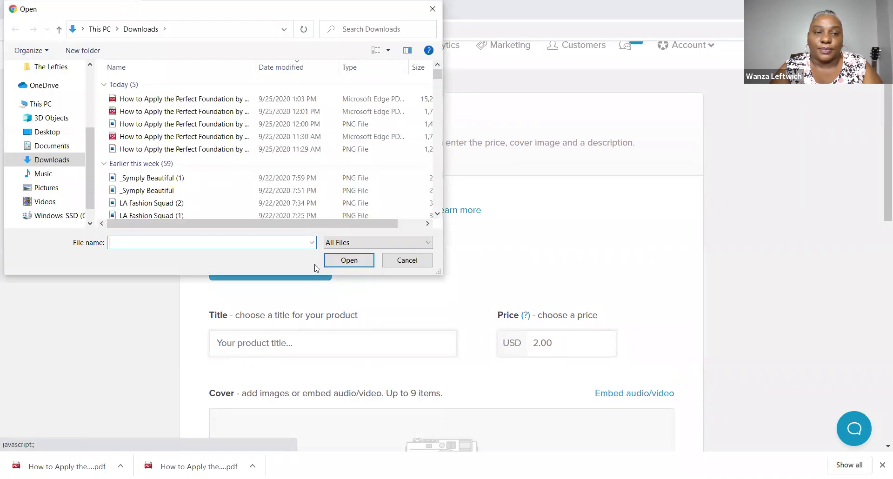
pyautogui.click(186, 102)
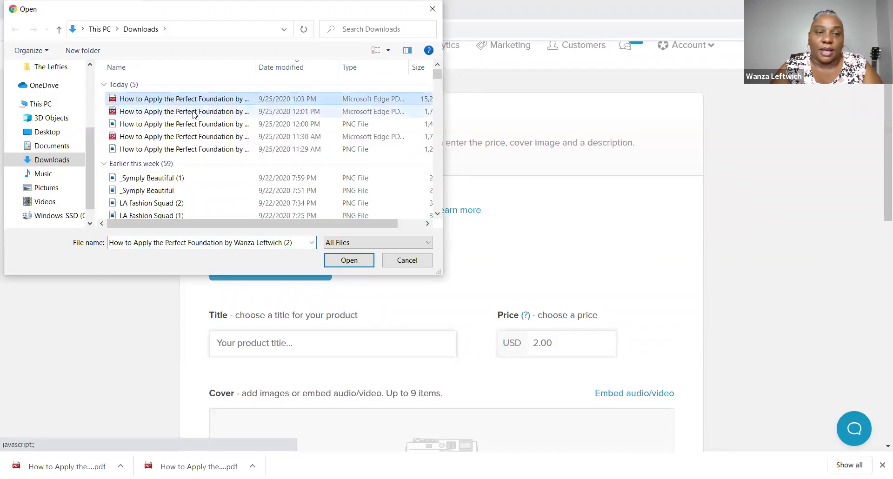
pyautogui.click(343, 261)
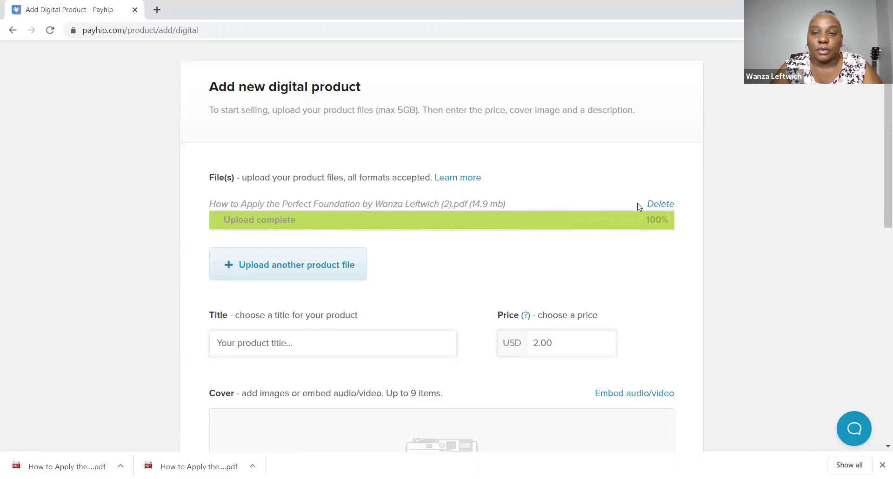
# Title the product "How to Apply the Perfect Foundation".
pyautogui.click(297, 352)
pyautogui.click(303, 348)
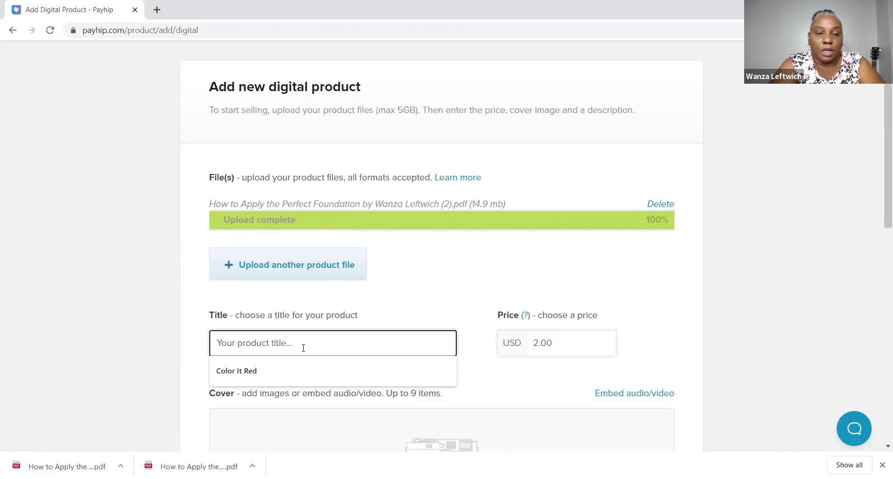
pyautogui.write('How to Apply the Perfe')
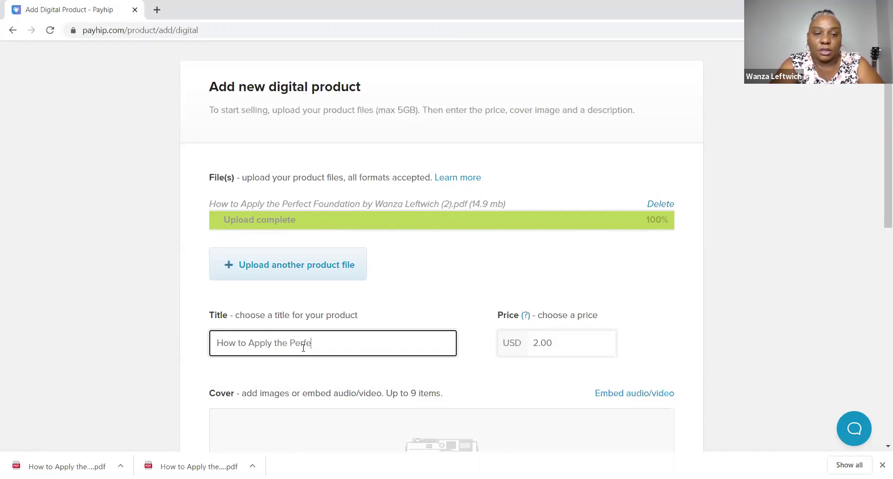
pyautogui.write('ct Fu')
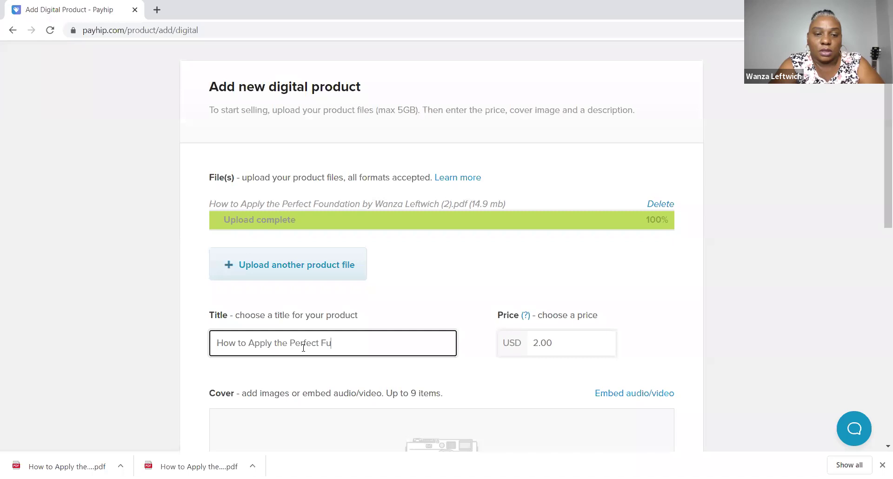
pyautogui.press('BackSpace')
pyautogui.write('oundation')
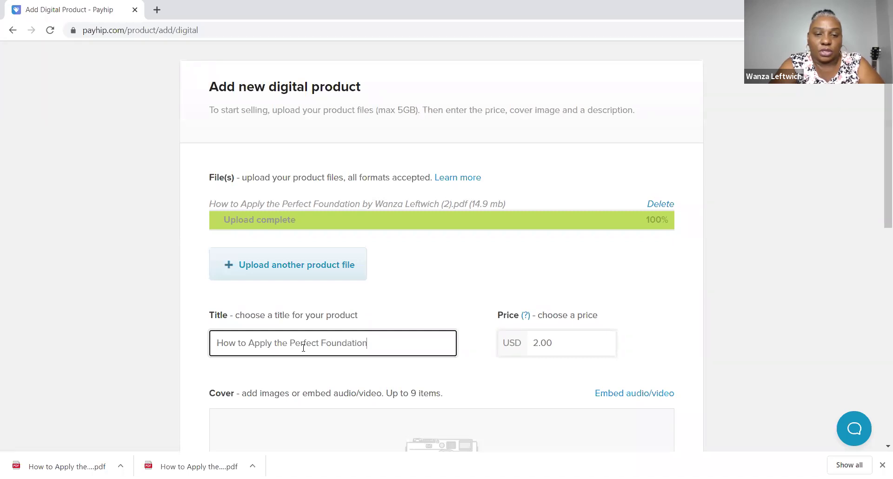
# Set the product price to 12.00 USD.
pyautogui.click(533, 341)
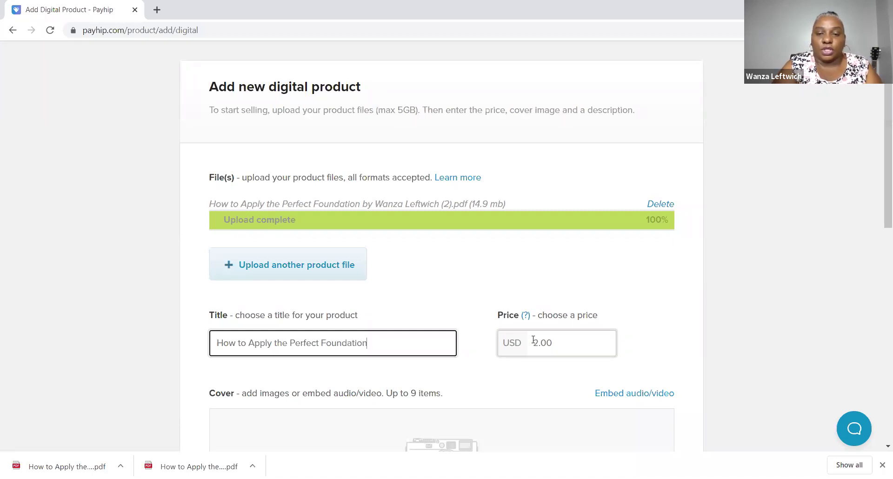
pyautogui.write('1')
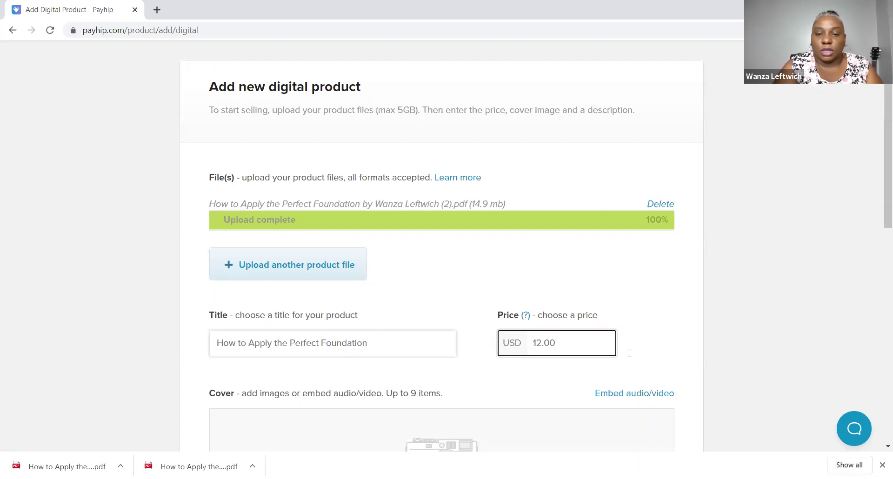
pyautogui.click(702, 342)
# Upload the "How to Apply the Perfect Foundation" PNG, copy (1), from Downloads as the product's cover image.
pyautogui.moveTo(880, 176); pyautogui.dragTo(879, 238)
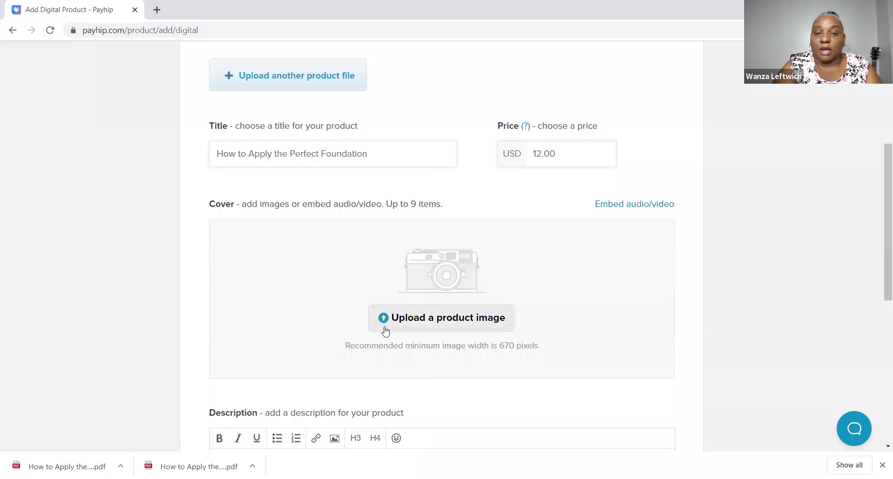
pyautogui.click(420, 331)
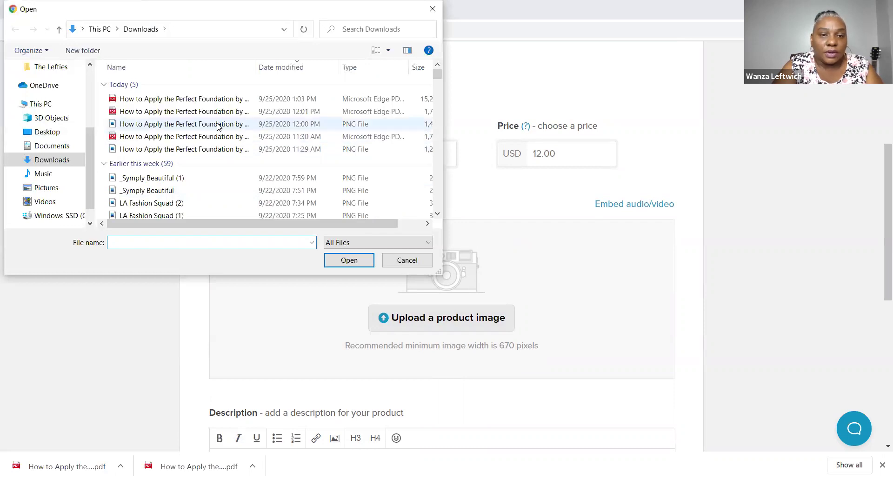
pyautogui.click(201, 127)
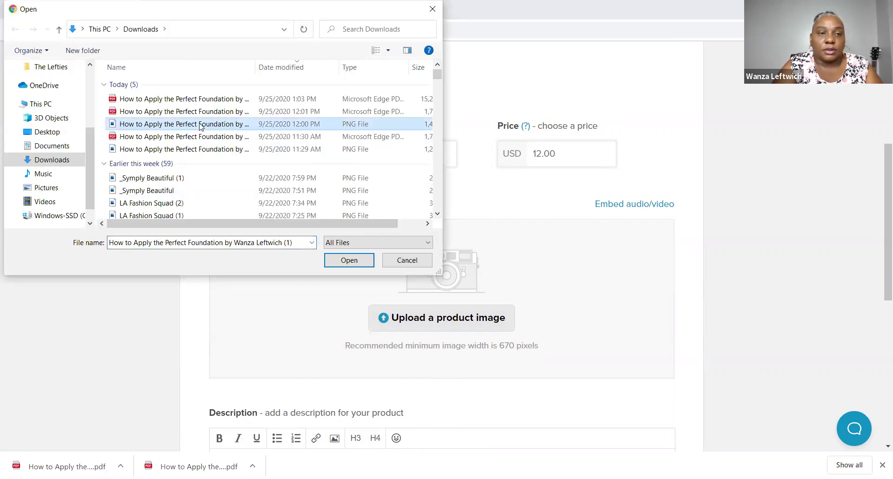
pyautogui.click(333, 264)
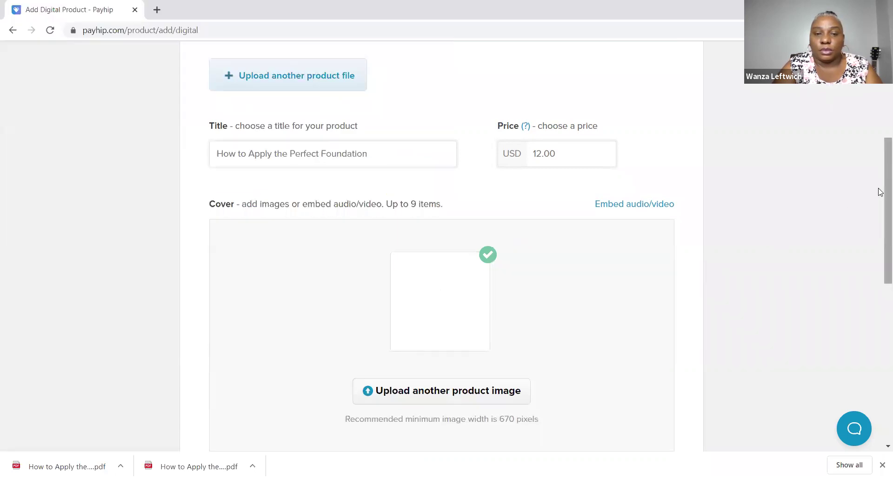
# Start the description with "Learn 5 ways to apply the perfect foundation." and, on a new line, "In this ebook learn how to".
pyautogui.moveTo(880, 193); pyautogui.dragTo(873, 284)
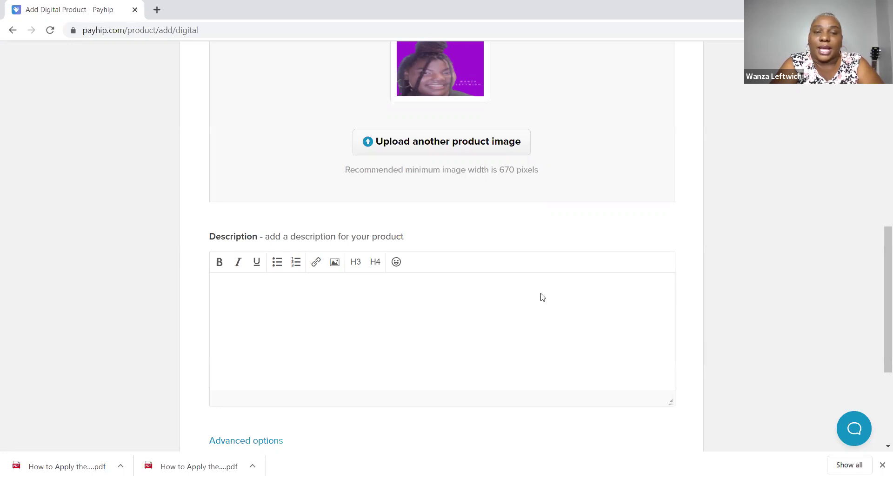
pyautogui.write('H')
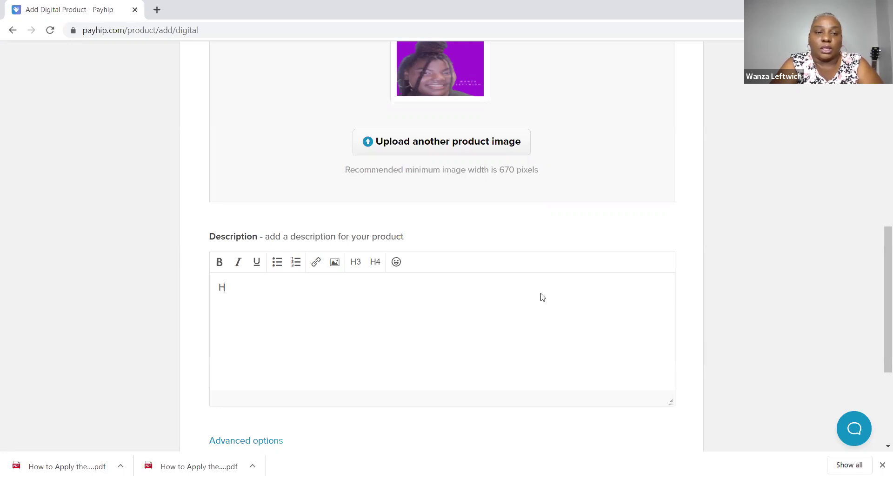
pyautogui.write('Learn 5 ways to apply the f')
pyautogui.press('BackSpace')
pyautogui.write('perfe')
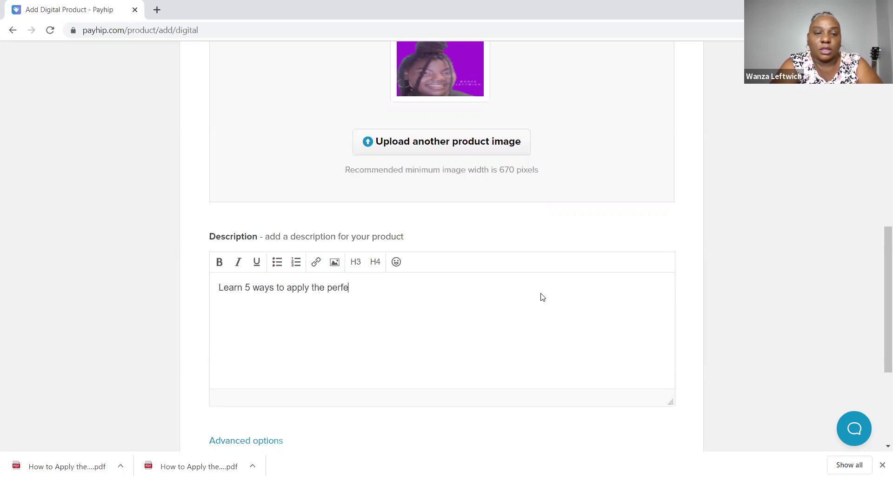
pyautogui.write('ct fou')
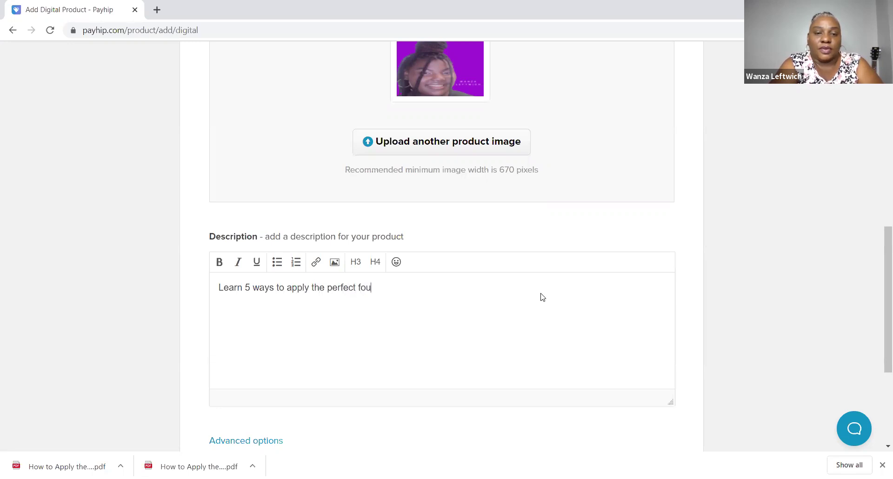
pyautogui.write('ndation.')
pyautogui.press('Return')
pyautogui.write('In this e')
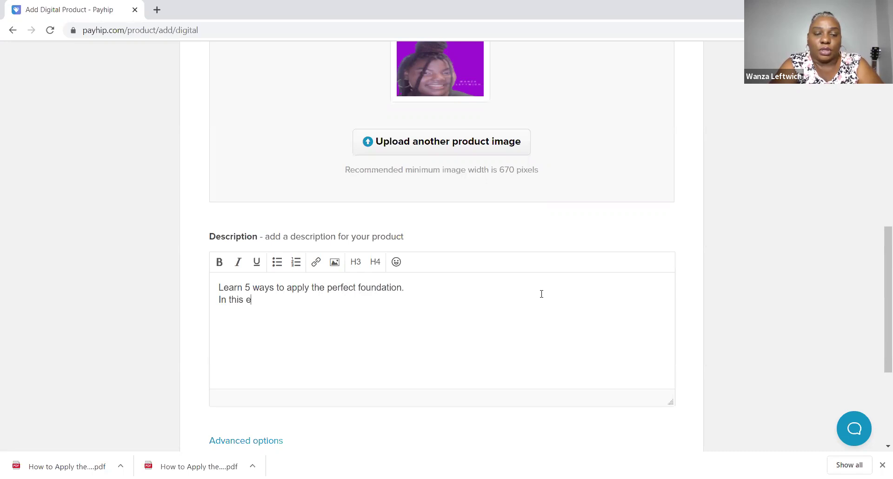
pyautogui.write('book learn how o')
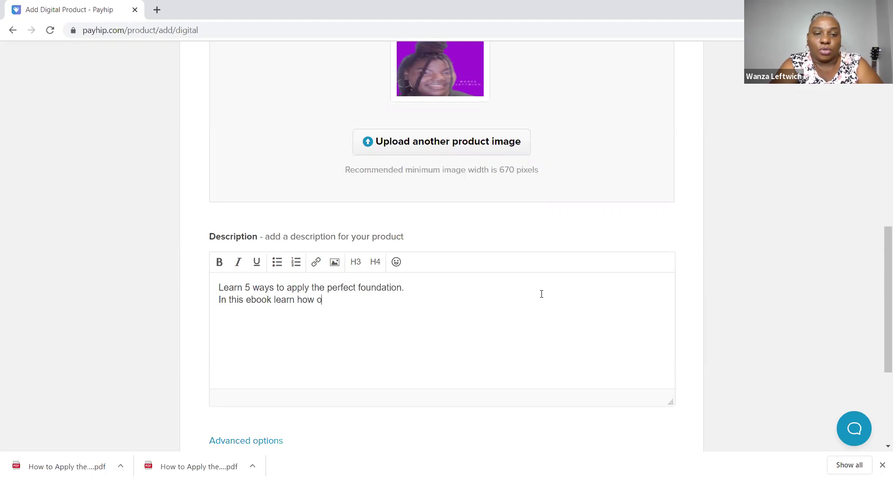
pyautogui.press('BackSpace')
pyautogui.write('to')
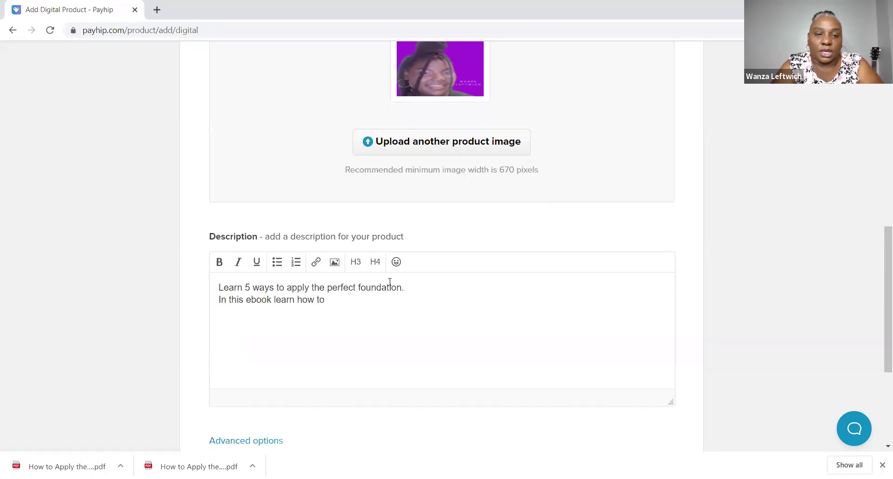
# Add a bulleted list below the intro with "How to Choose the Perfect Foundation" and "How to Choose the Perfect Brush".
pyautogui.write('How to Choose the Perfect Do')
pyautogui.press('BackSpace')
pyautogui.write('Foundation')
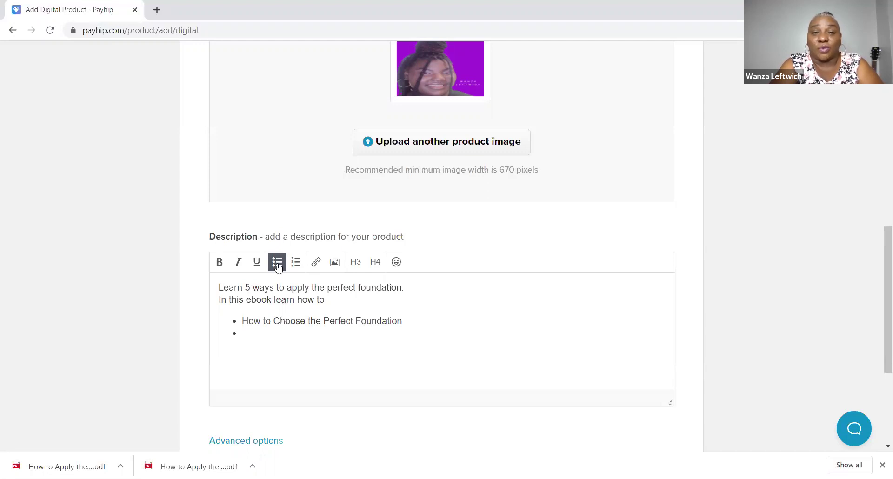
pyautogui.write('How d')
pyautogui.press('BackSpace')
pyautogui.write('to Chos')
pyautogui.write('se th')
pyautogui.press('BackSpace')
pyautogui.press('BackSpace')
pyautogui.press('BackSpace')
pyautogui.press('BackSpace')
pyautogui.press('BackSpace')
pyautogui.write('se ')
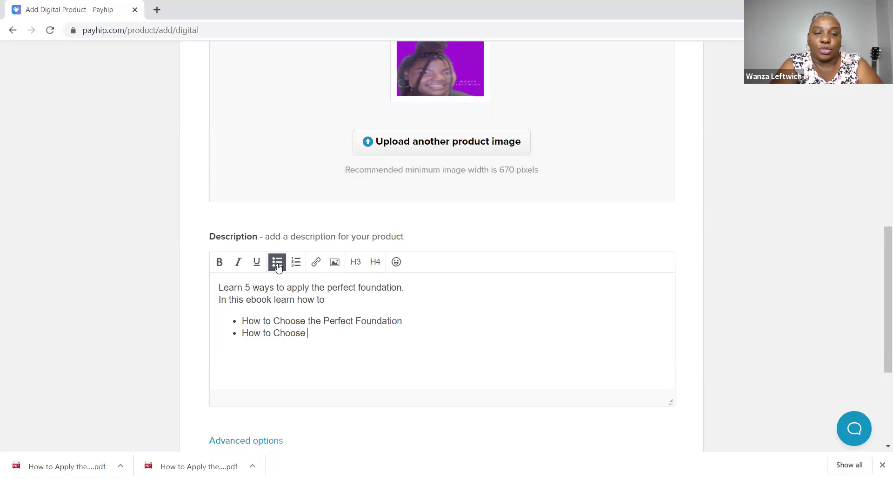
pyautogui.write('the Perfect Brush ')
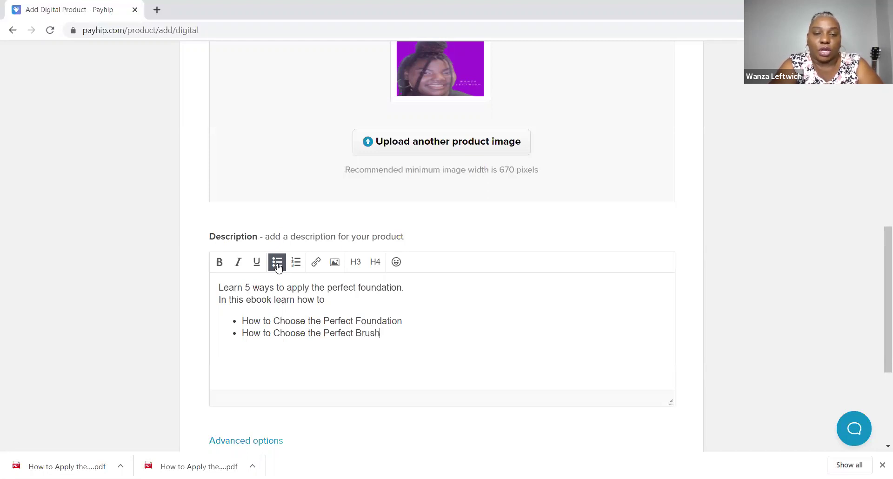
# Extend the bulleted list with "How to Prepare Your Face" and two placeholder items reading "How to".
pyautogui.write('How to Prepare')
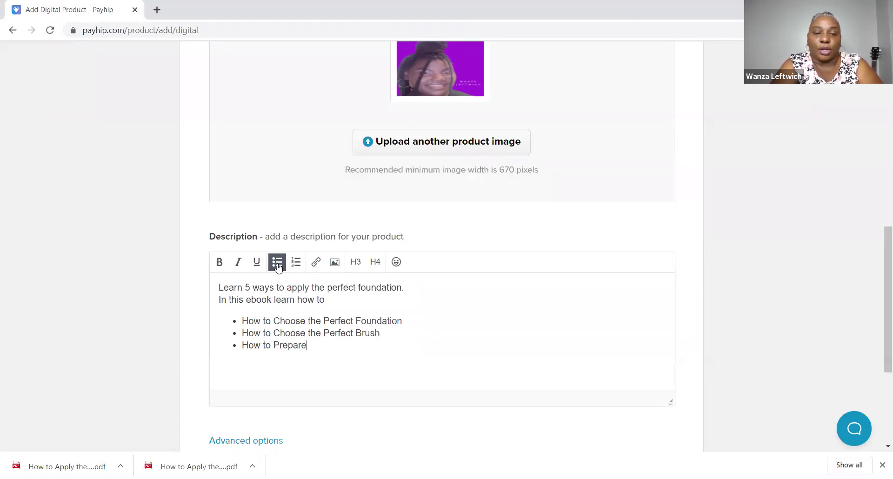
pyautogui.write(' Your Face')
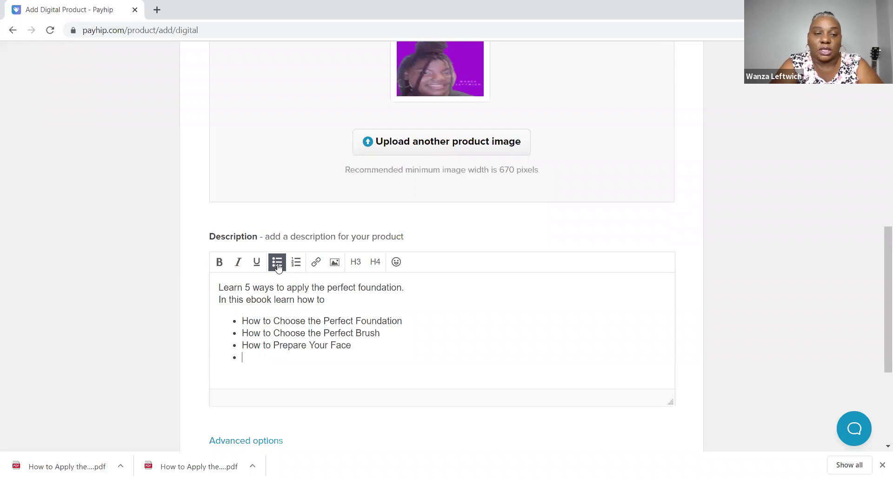
pyautogui.click(277, 263)
pyautogui.press('BackSpace')
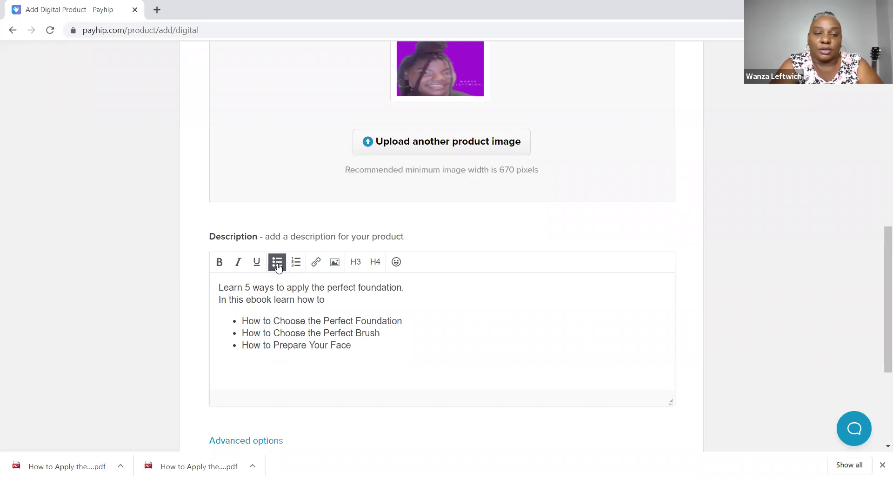
pyautogui.write('How to ')
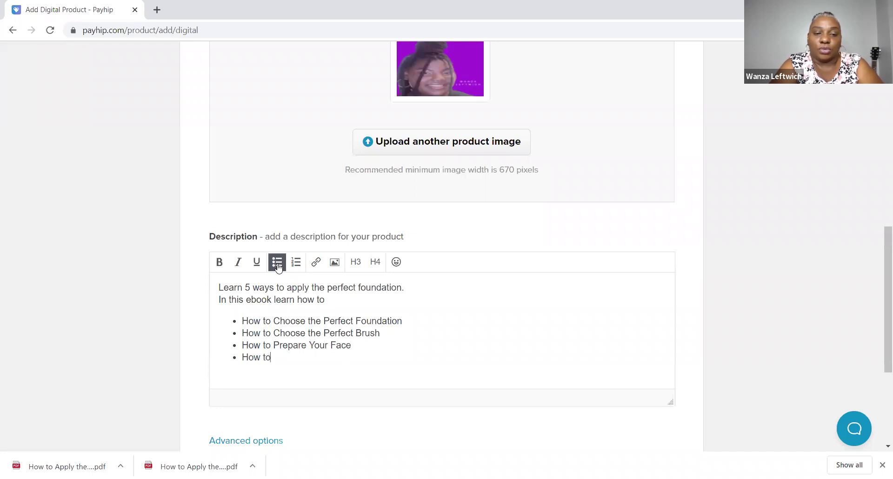
pyautogui.write('How to')
pyautogui.press('Return')
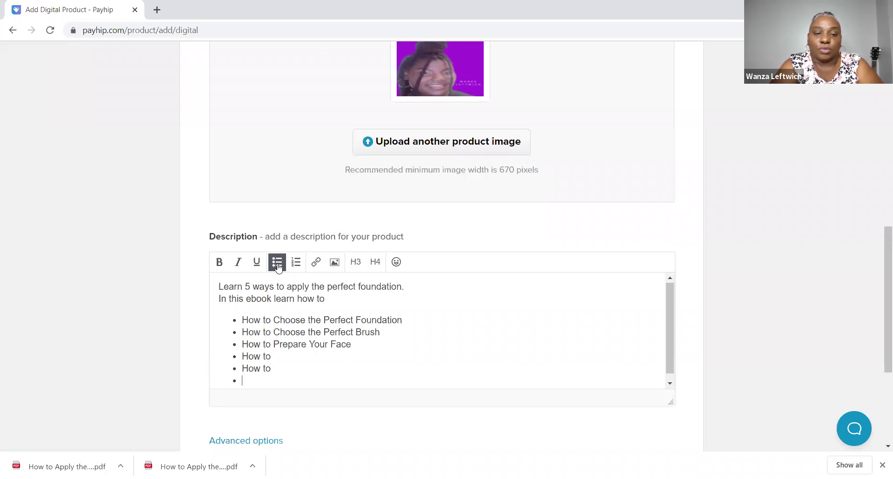
# End the bulleted list and add the closing line "Download this ebook today and get the pefect face!".
pyautogui.click(277, 263)
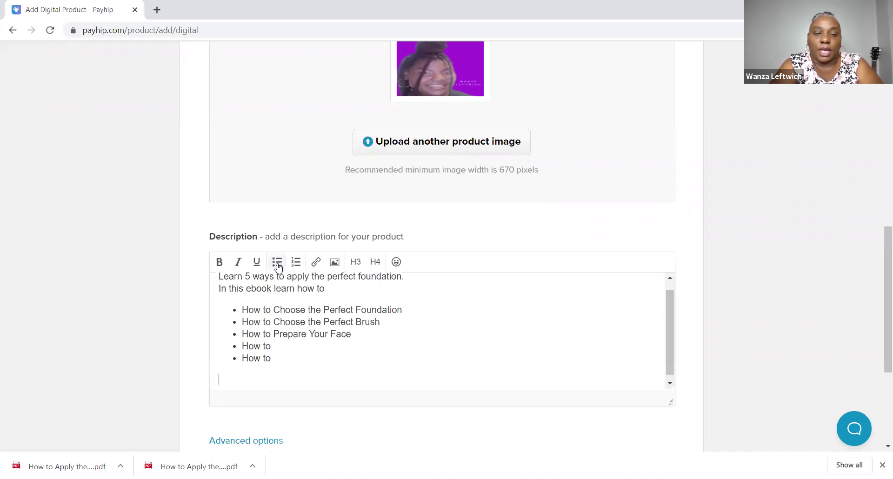
pyautogui.write('Download th')
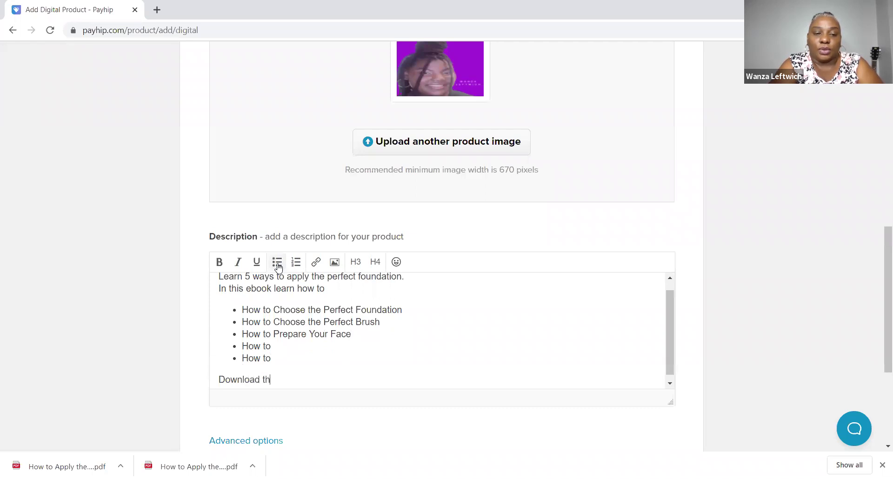
pyautogui.write('is b')
pyautogui.write('boo')
pyautogui.write('k today')
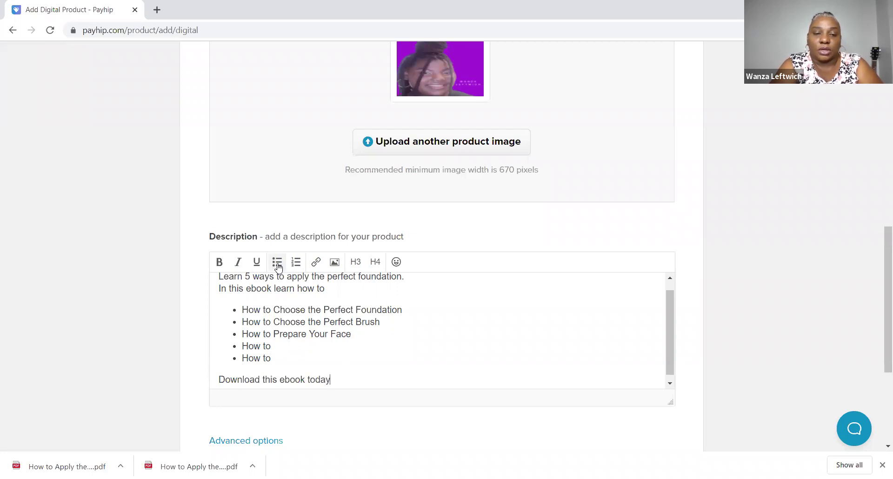
pyautogui.write('aand g')
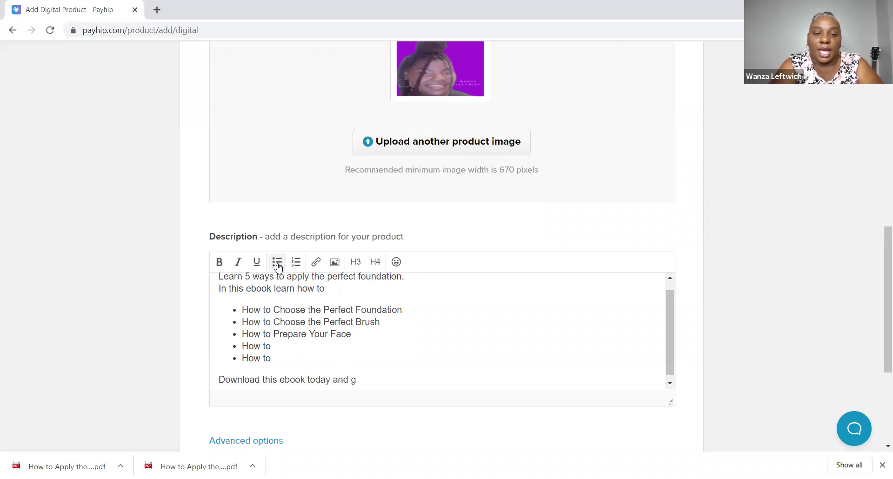
pyautogui.write('et the pefect gui')
pyautogui.press('BackSpace')
pyautogui.press('BackSpace')
pyautogui.press('BackSpace')
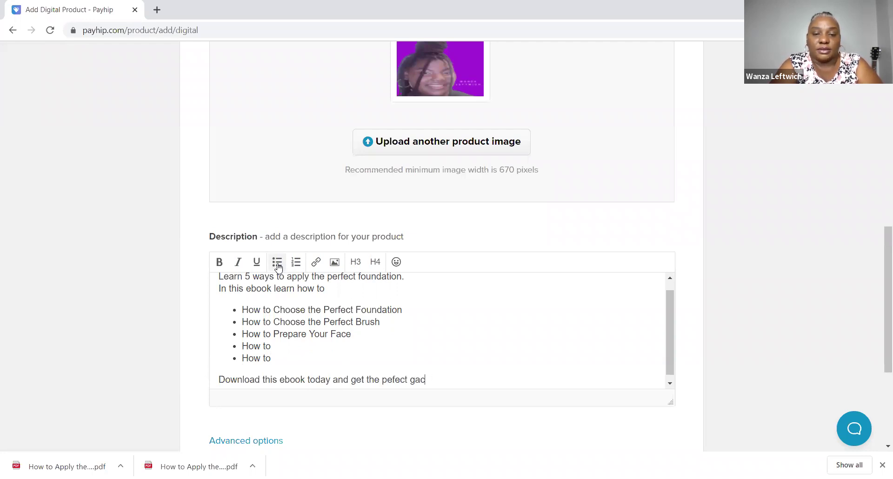
pyautogui.write('face!')
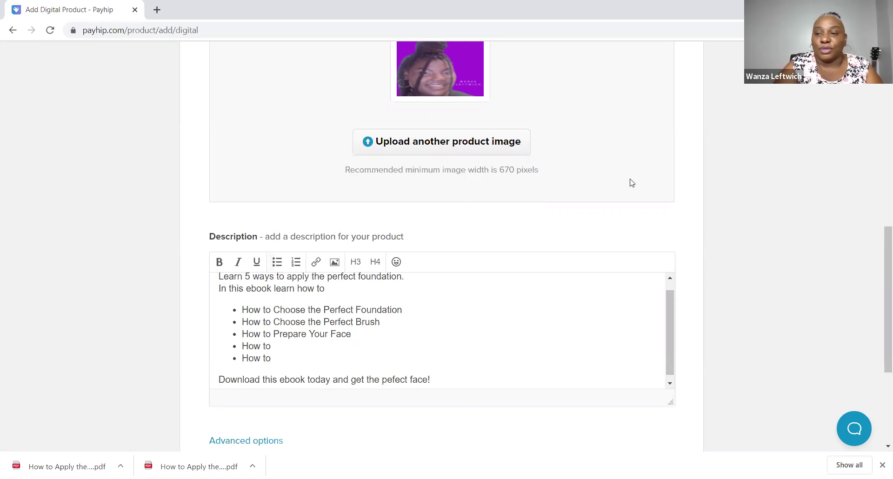
# Submit the completed form to add the product for sale.
pyautogui.moveTo(880, 247); pyautogui.dragTo(883, 316)
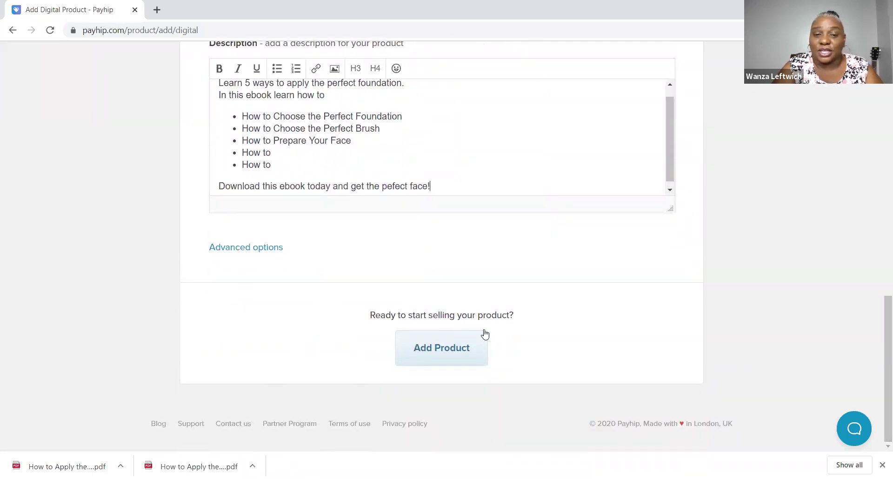
pyautogui.click(470, 352)
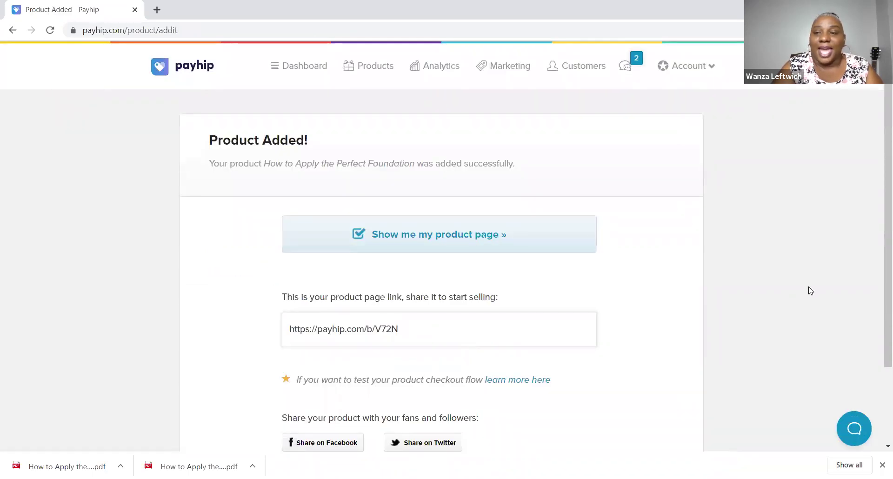
pyautogui.scroll(-2, 878, 281)
pyautogui.scroll(2, 879, 261)
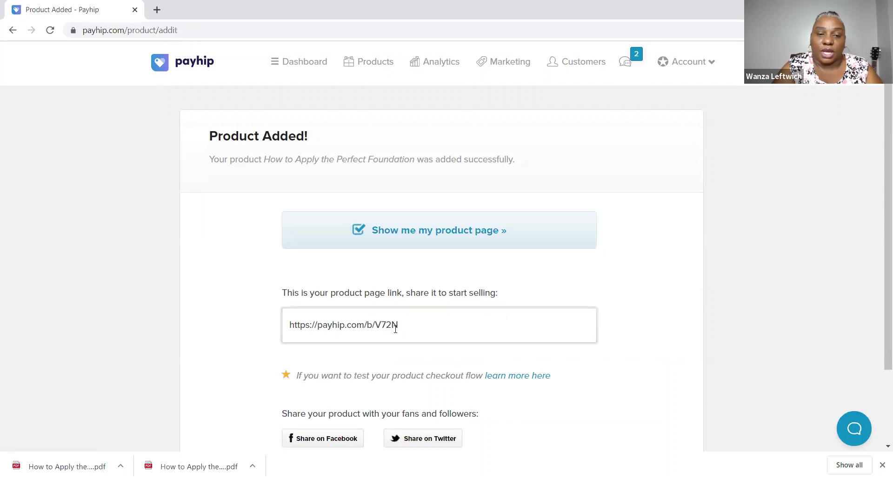
# Highlight the product's share link, and open its product page to review the cover, description and price.
pyautogui.moveTo(409, 326); pyautogui.dragTo(285, 331)
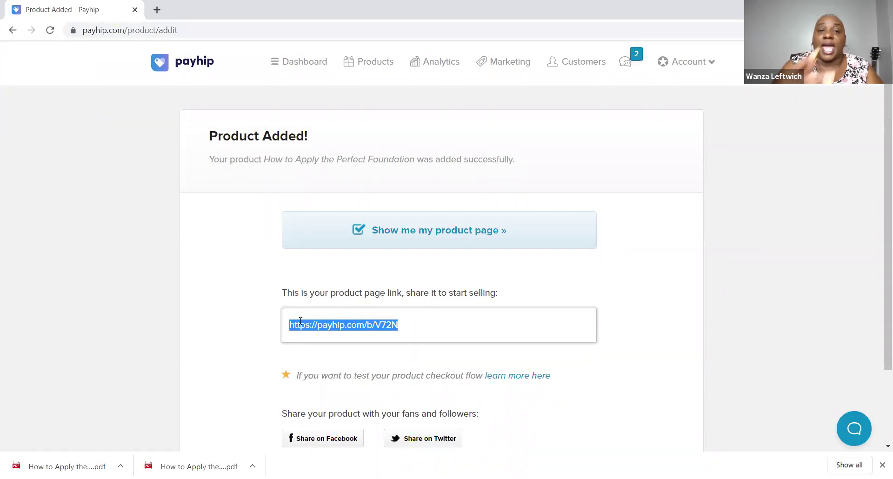
pyautogui.click(422, 234)
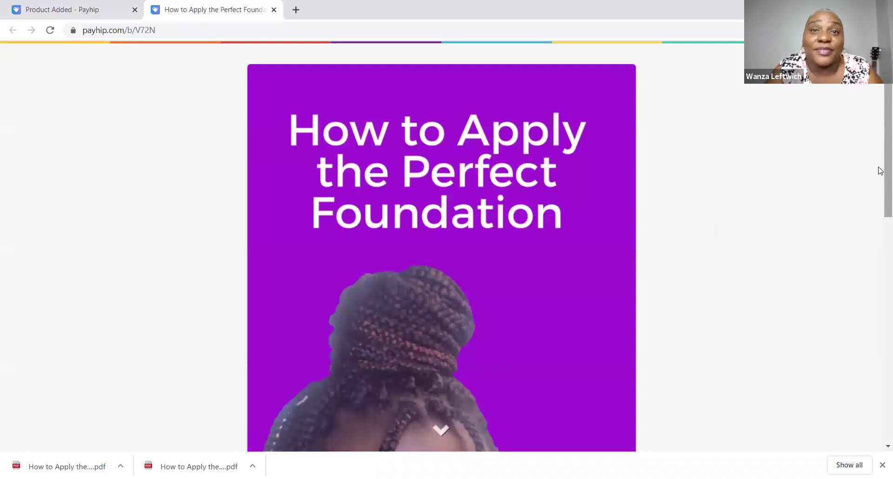
pyautogui.moveTo(880, 170); pyautogui.dragTo(879, 350)
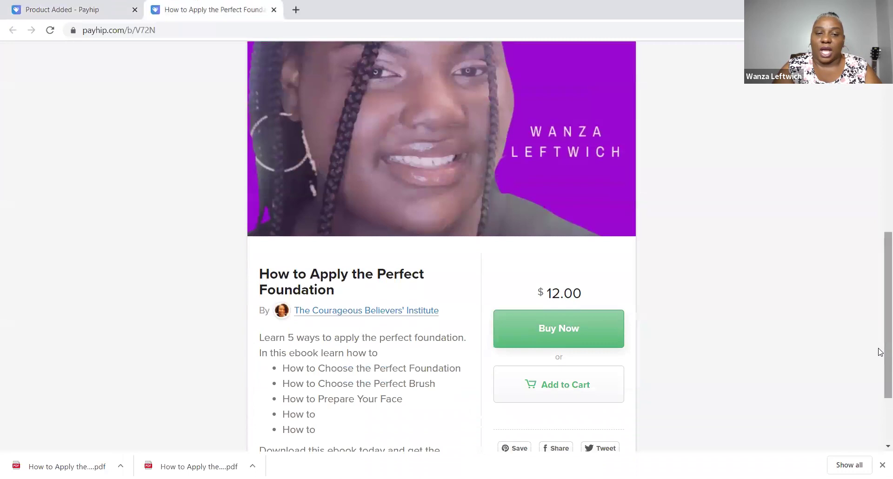
pyautogui.moveTo(368, 312)
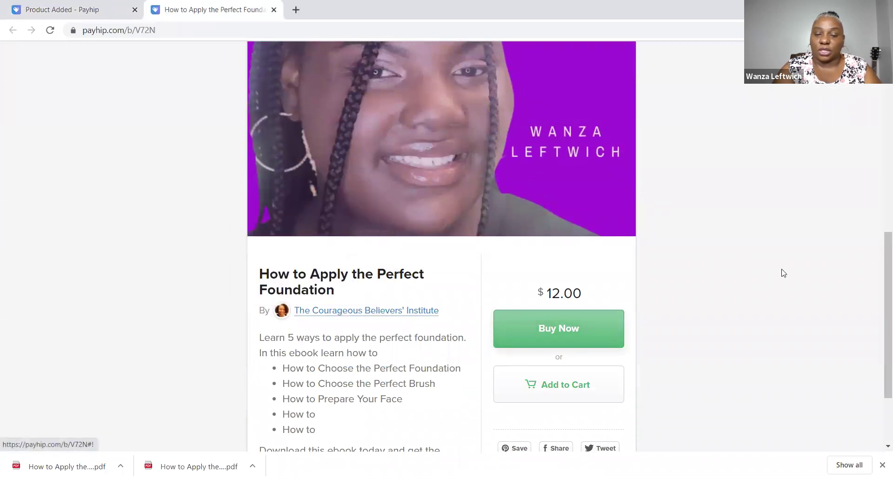
pyautogui.moveTo(881, 242); pyautogui.dragTo(881, 277)
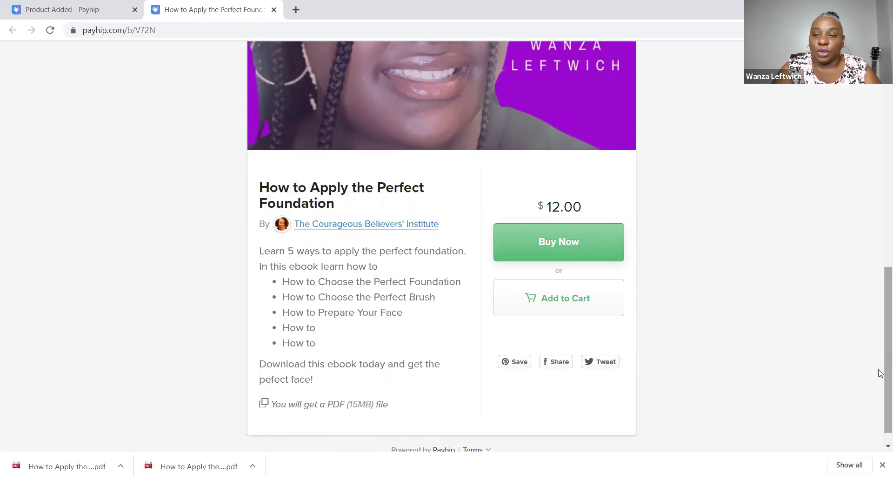
# Add the ebook to the cart and preview its purchase form, closing the form without buying.
pyautogui.moveTo(879, 377)
pyautogui.mouseDown()
pyautogui.moveTo(877, 151)
pyautogui.moveTo(878, 387)
pyautogui.mouseUp()
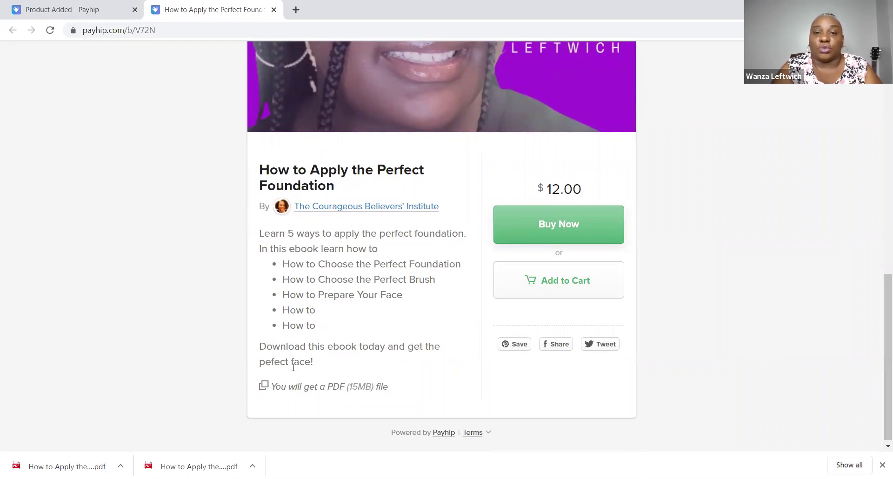
pyautogui.click(595, 235)
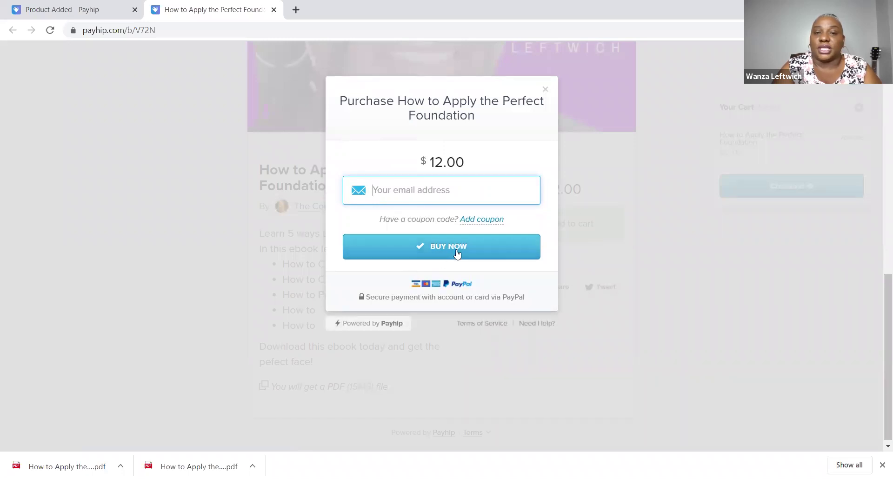
pyautogui.click(545, 88)
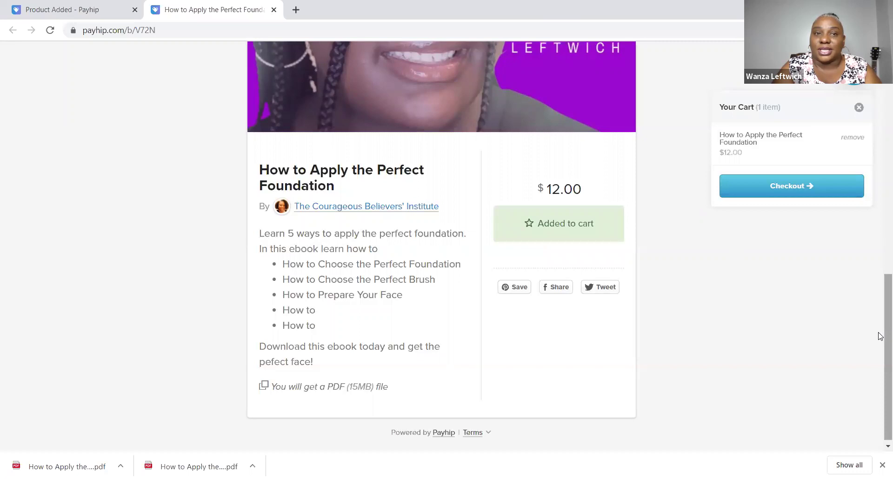
# Open the storefront of The Courageous Believers' Institute and look through its products down to the newly listed foundation ebook.
pyautogui.moveTo(879, 309)
pyautogui.mouseDown()
pyautogui.moveTo(881, 88)
pyautogui.moveTo(880, 323)
pyautogui.mouseUp()
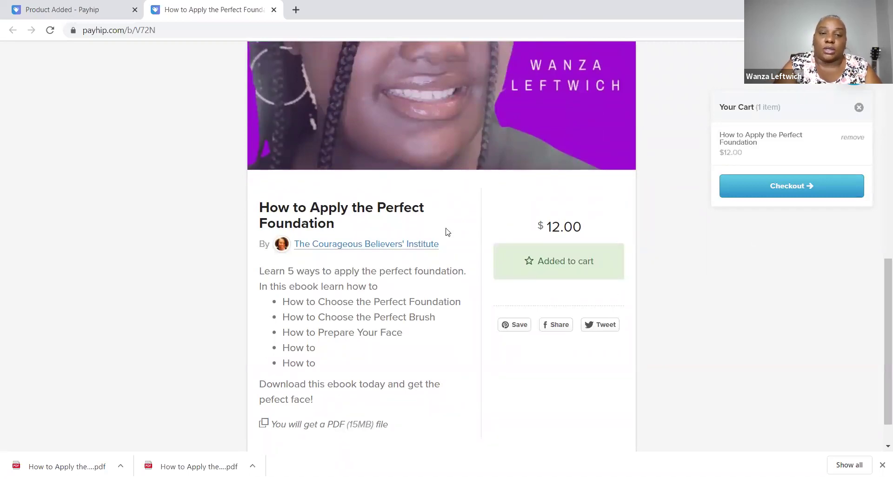
pyautogui.moveTo(410, 246)
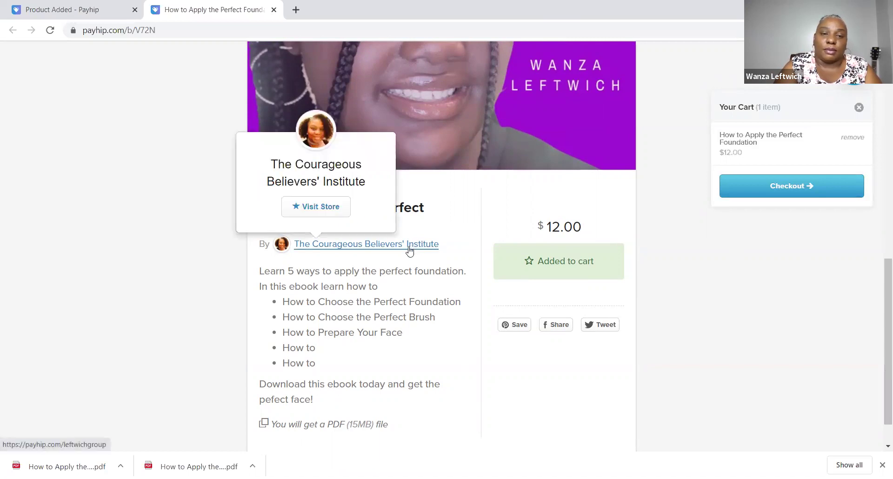
pyautogui.click(409, 245)
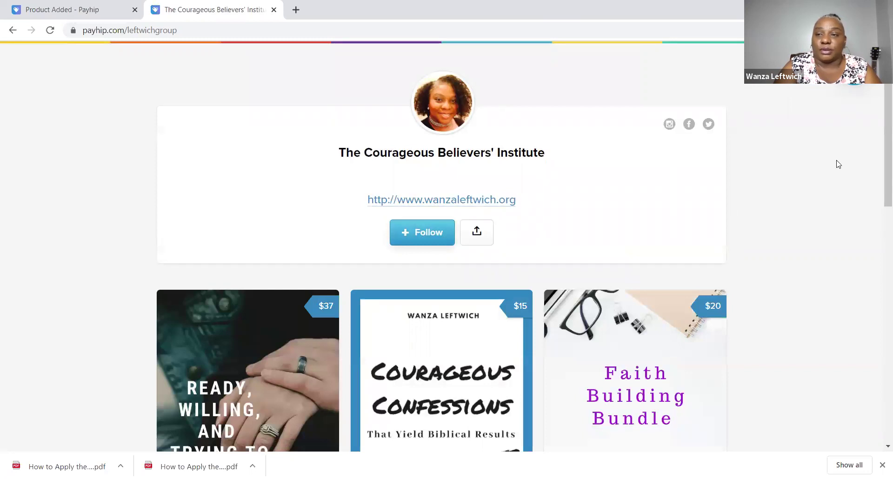
pyautogui.scroll(-2, 879, 128)
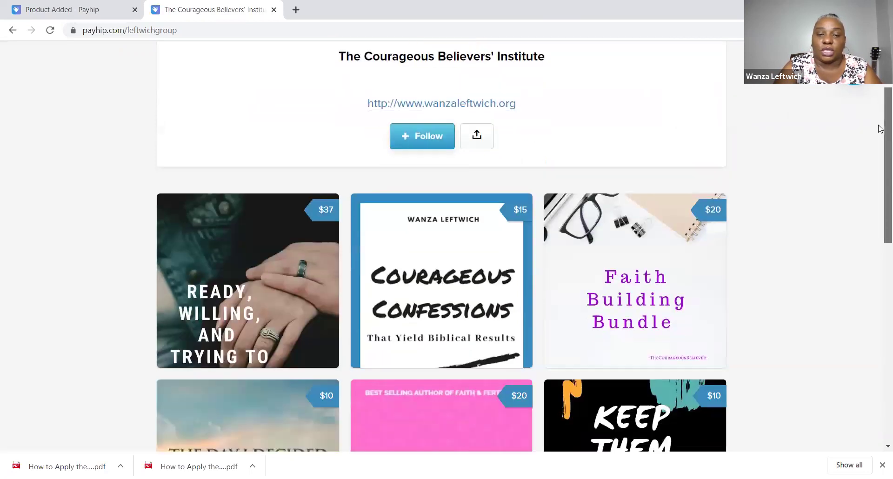
pyautogui.scroll(-1, 879, 132)
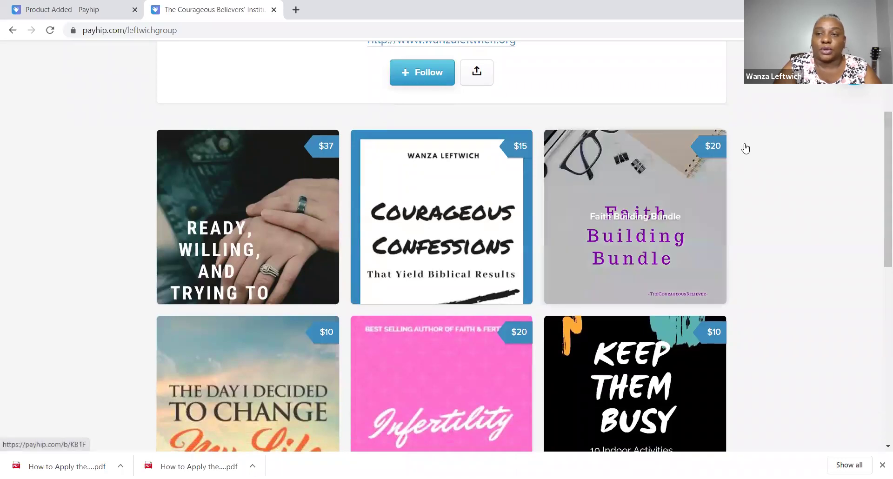
pyautogui.scroll(-5, 878, 153)
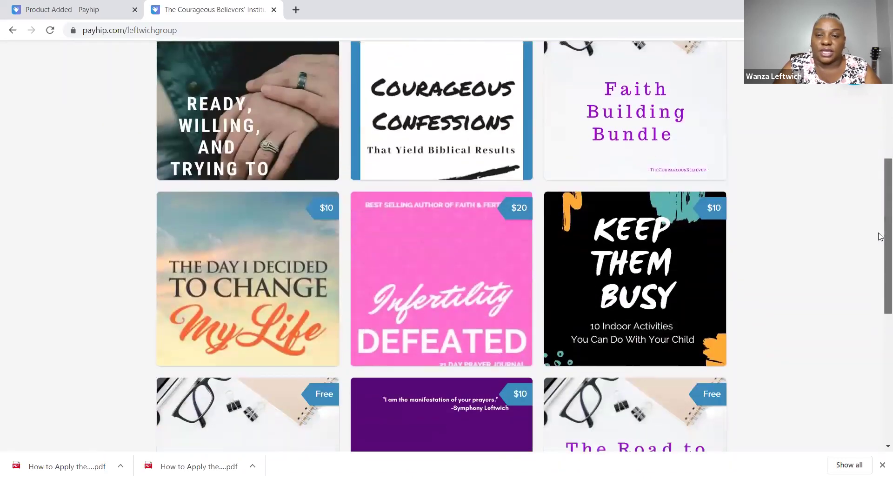
pyautogui.scroll(-3, 879, 267)
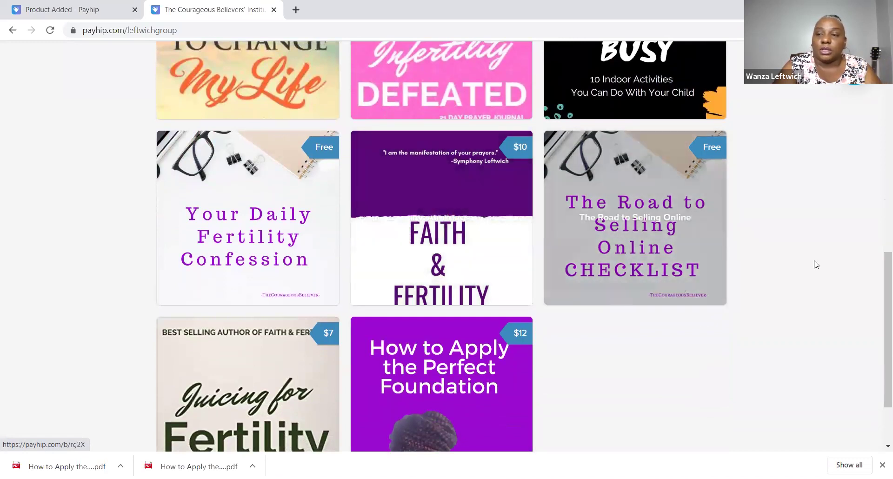
pyautogui.moveTo(880, 278); pyautogui.dragTo(879, 341)
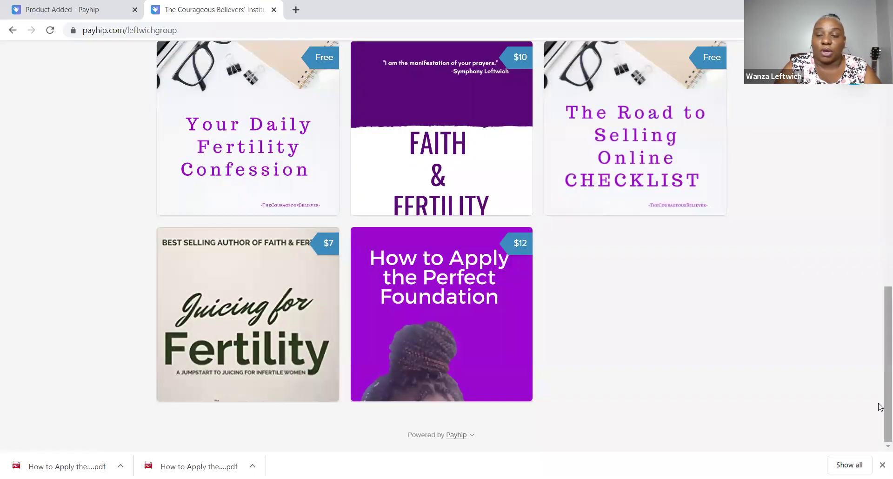
pyautogui.scroll(9, 880, 279)
pyautogui.scroll(4, 880, 172)
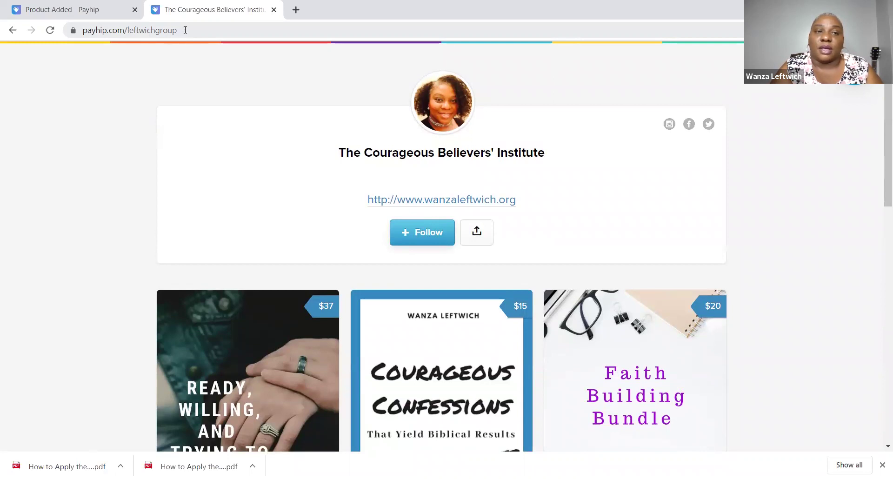
# Go to sandymarie.org and examine that example storefront's business description and product listings.
pyautogui.moveTo(186, 30); pyautogui.dragTo(77, 33)
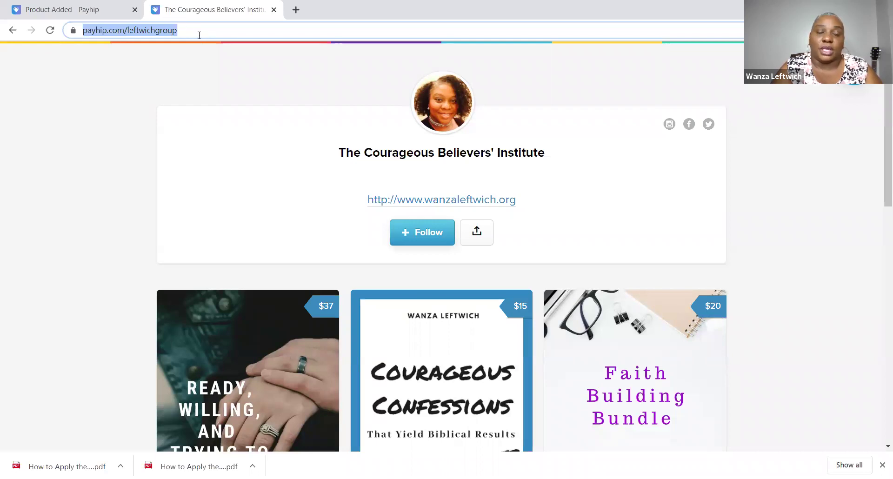
pyautogui.write('sandymarie.org')
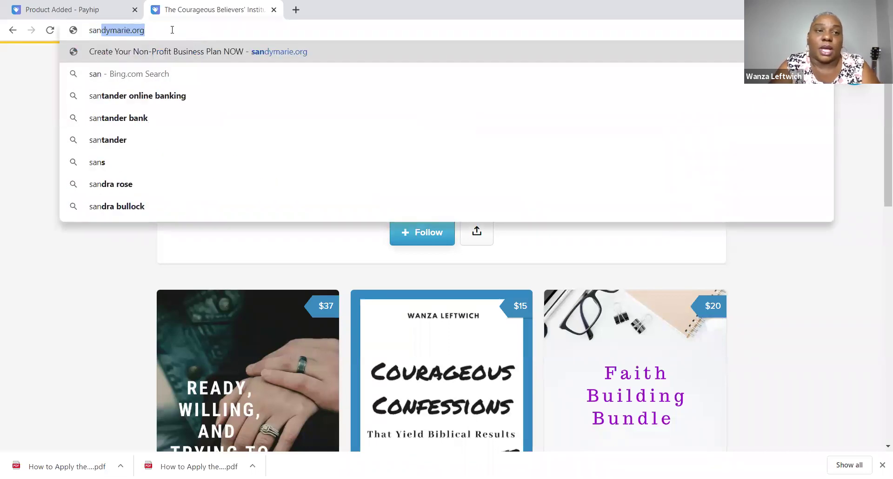
pyautogui.click(164, 31)
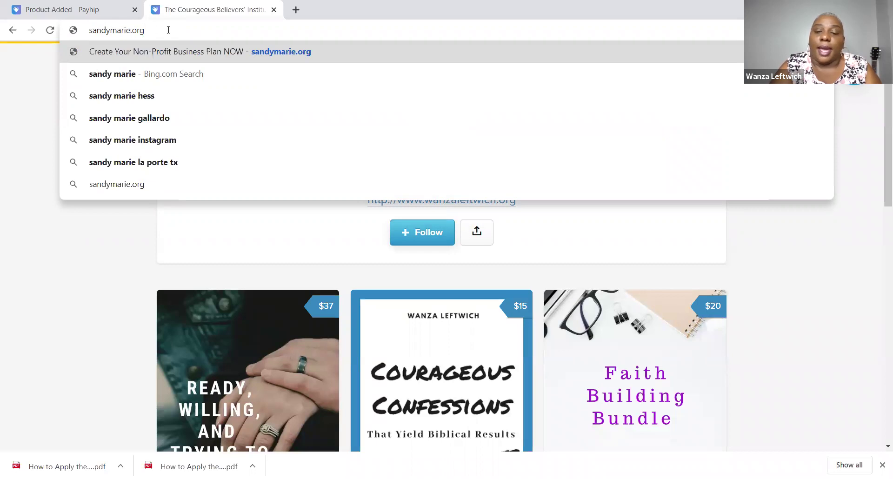
pyautogui.press('Return')
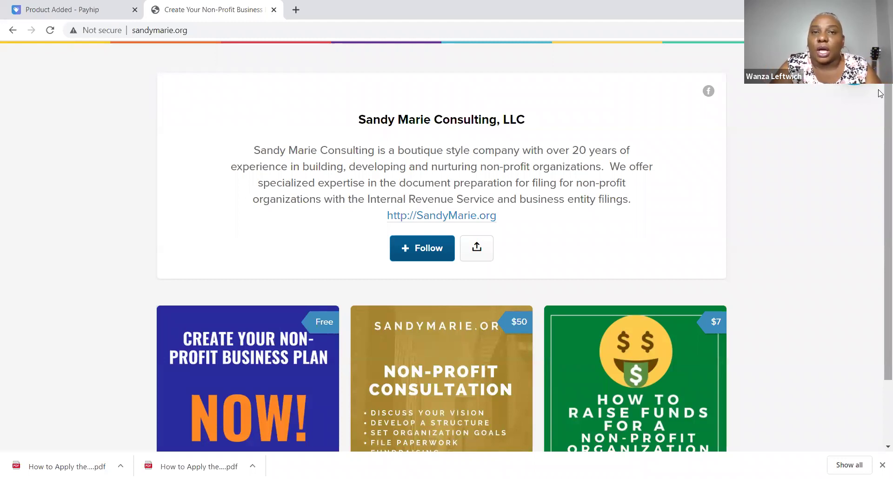
pyautogui.scroll(-3, 879, 177)
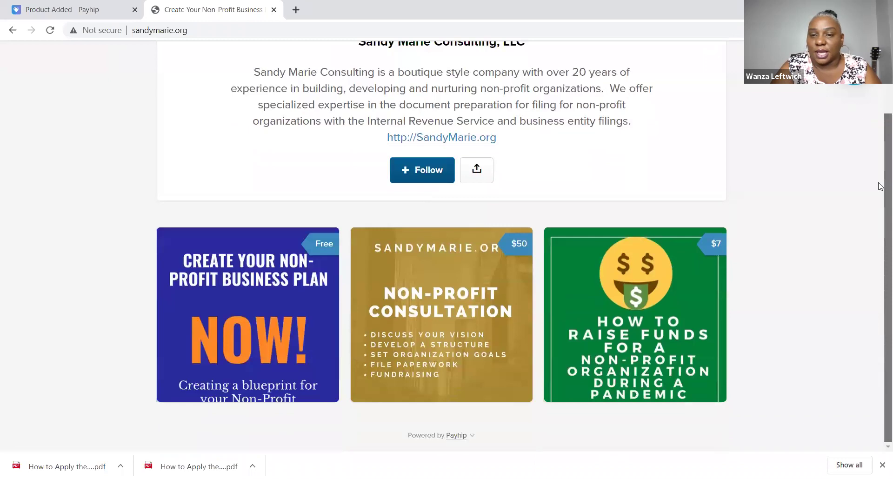
pyautogui.scroll(2, 881, 139)
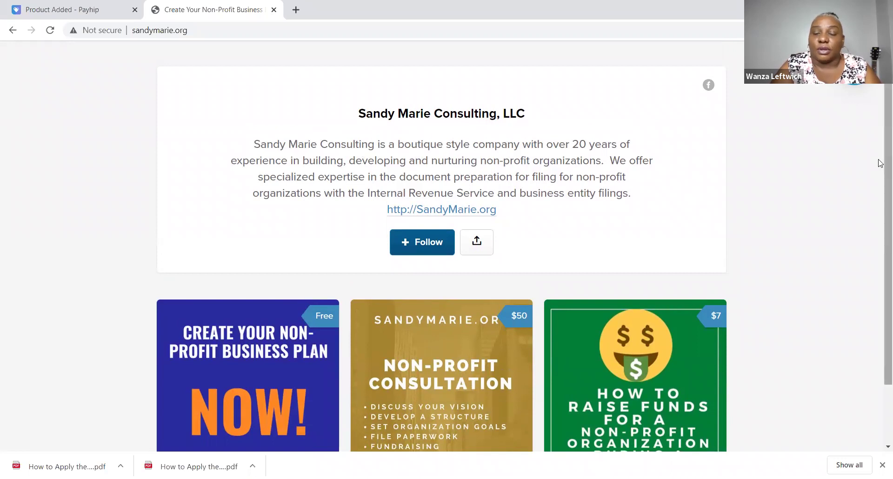
pyautogui.moveTo(880, 160); pyautogui.dragTo(877, 239)
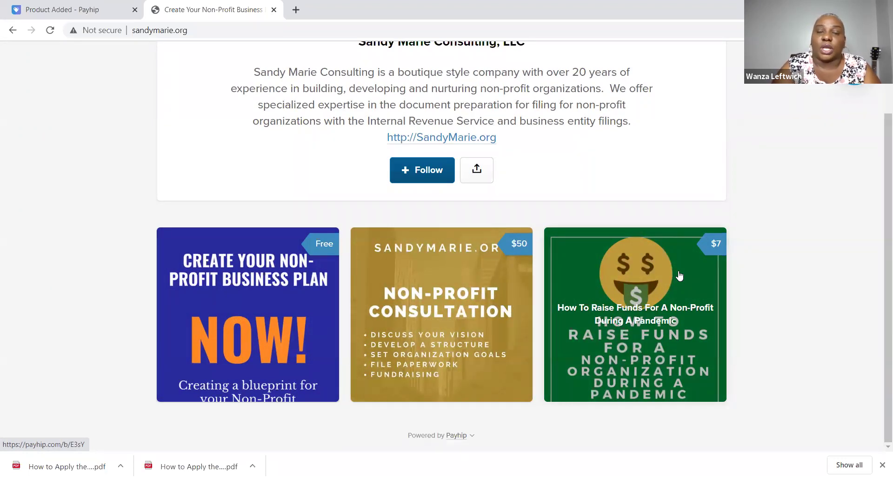
pyautogui.scroll(1, 881, 317)
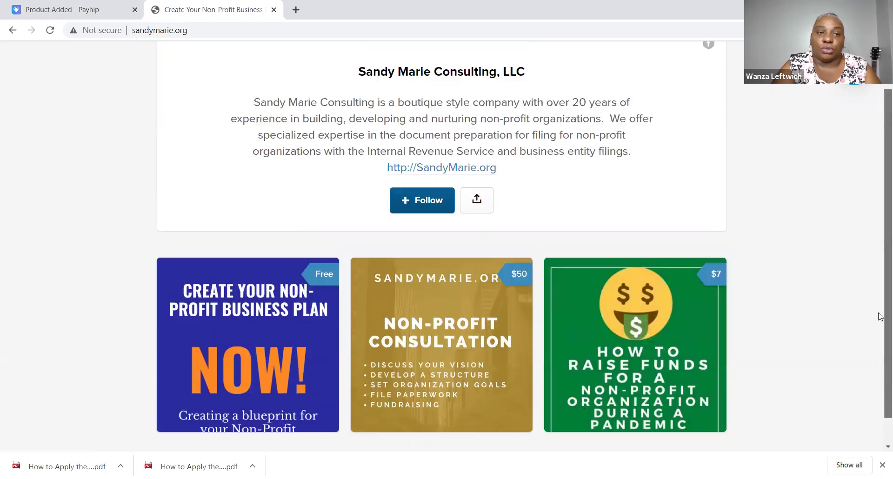
pyautogui.scroll(2, 881, 317)
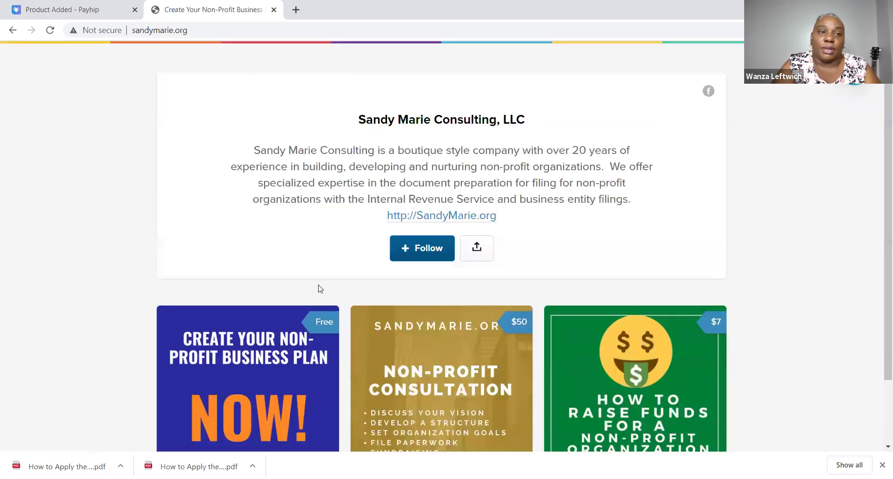
# Return through the institute's storefront to the ebook's product page and try to check out the cart.
pyautogui.click(13, 30)
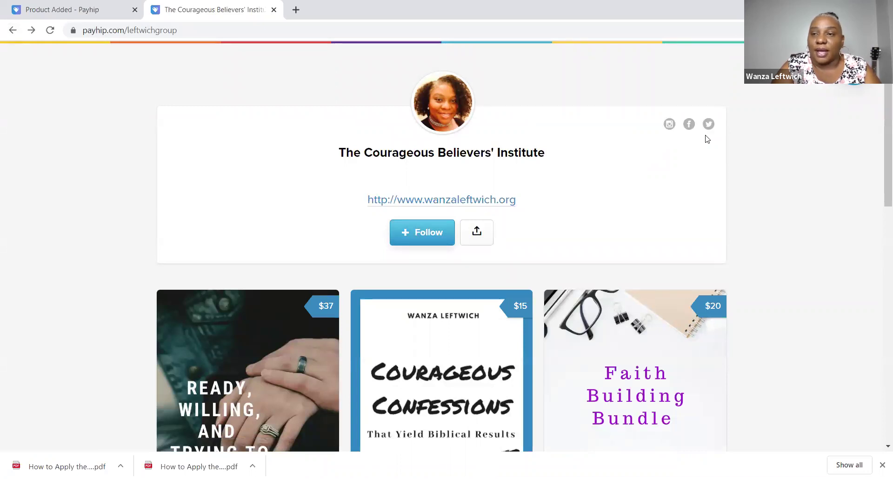
pyautogui.tripleClick(879, 144)
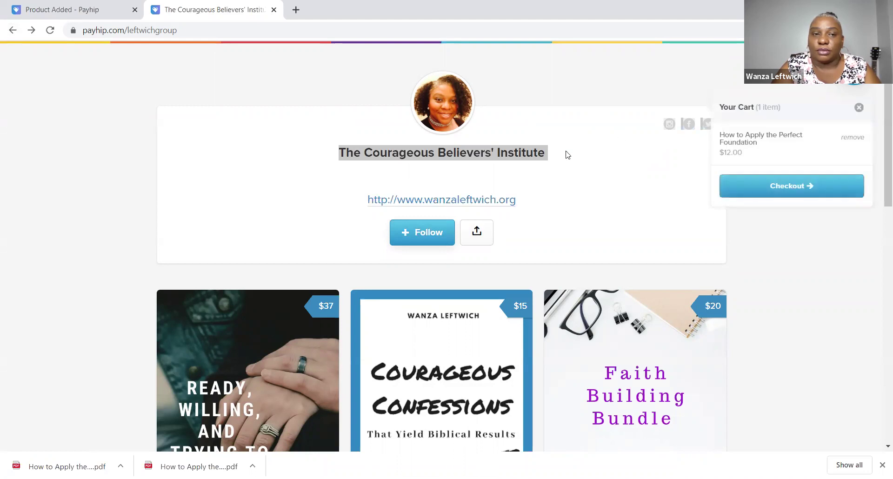
pyautogui.click(12, 30)
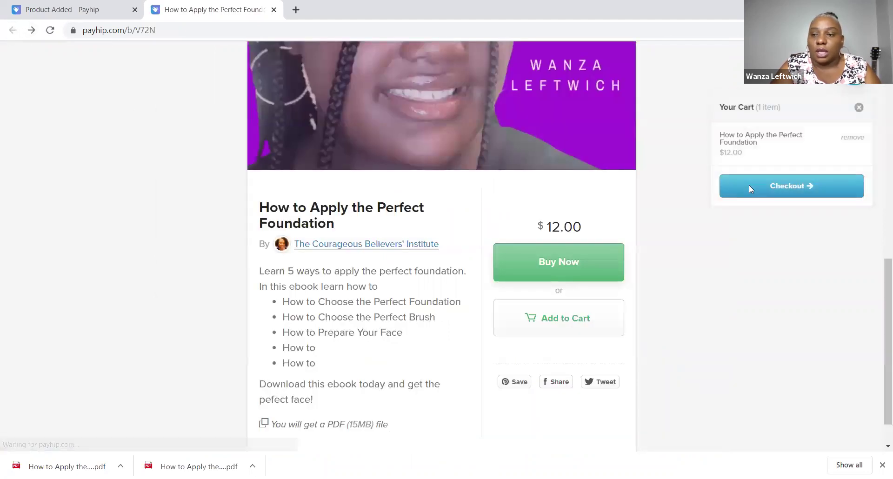
pyautogui.click(748, 185)
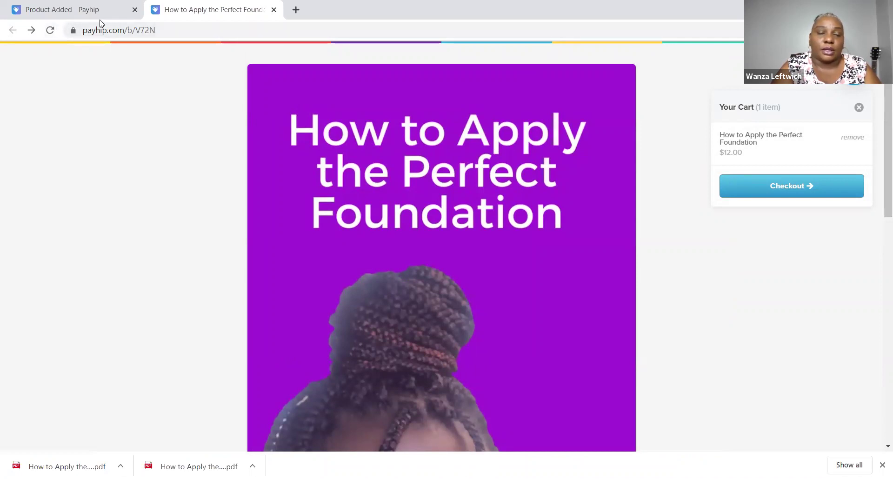
# Switch back to the Product Added page and open the account settings.
pyautogui.click(85, 11)
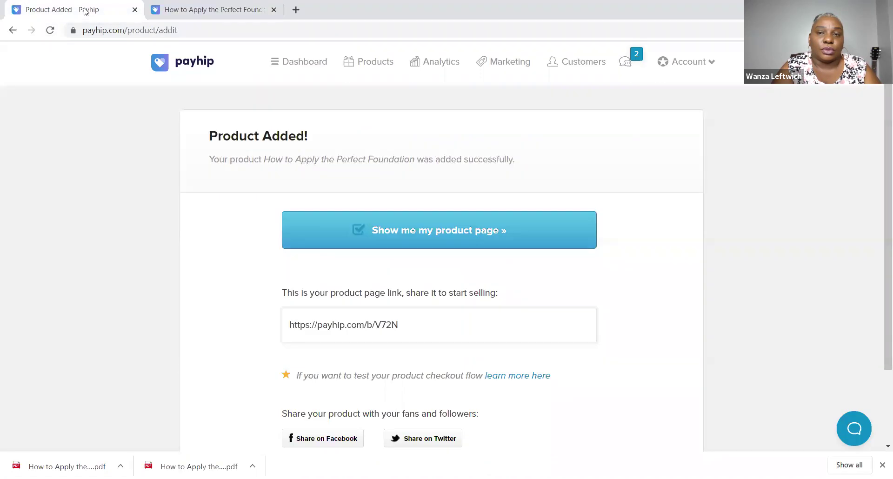
pyautogui.click(712, 67)
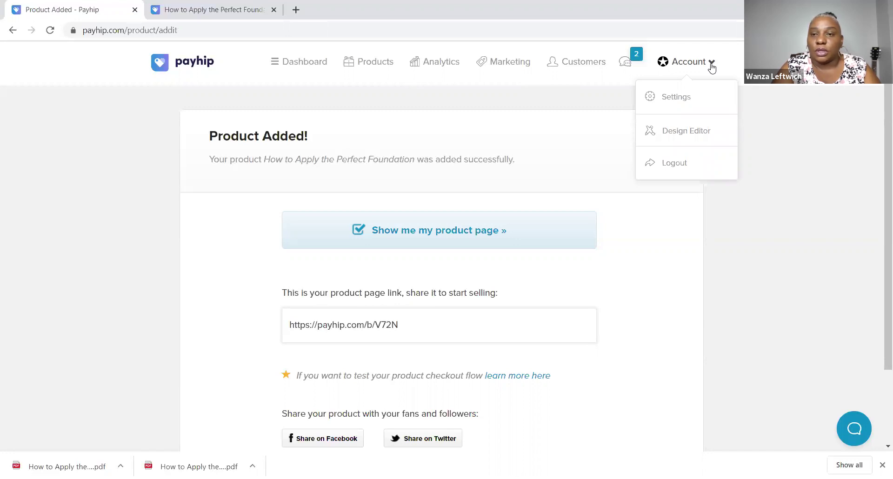
pyautogui.click(683, 97)
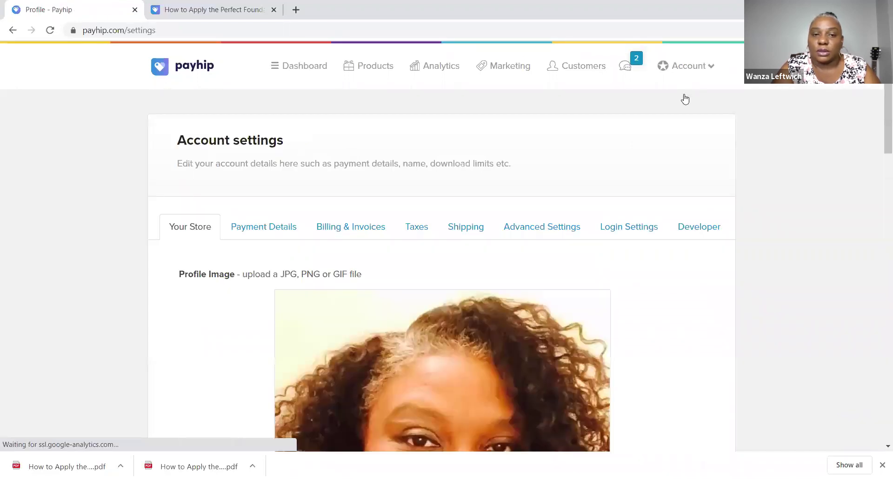